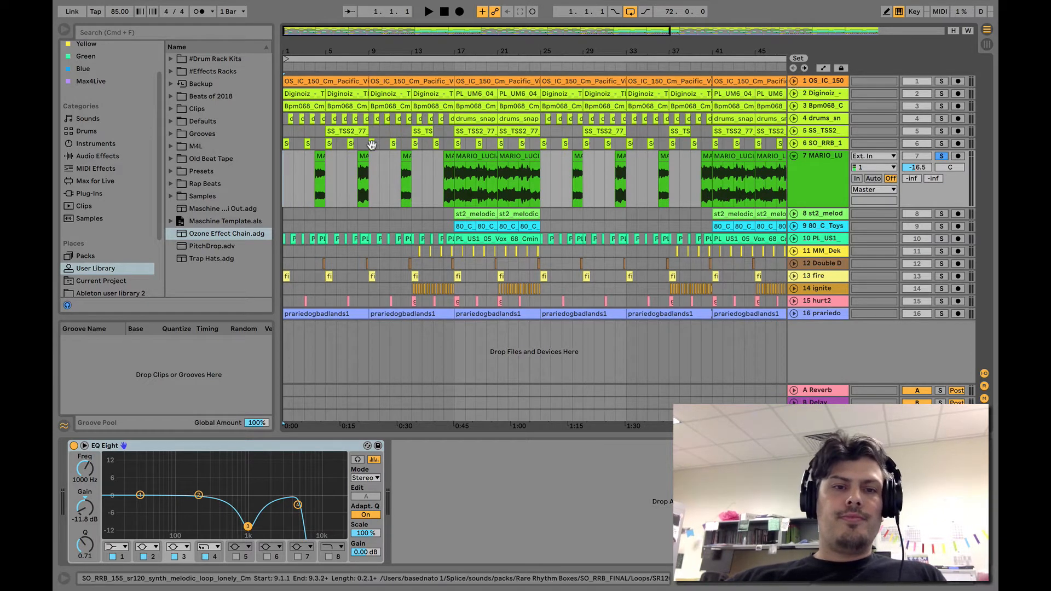
- Play the arrangement from the beginning, and play it again from bar 17
left_click(315, 175)
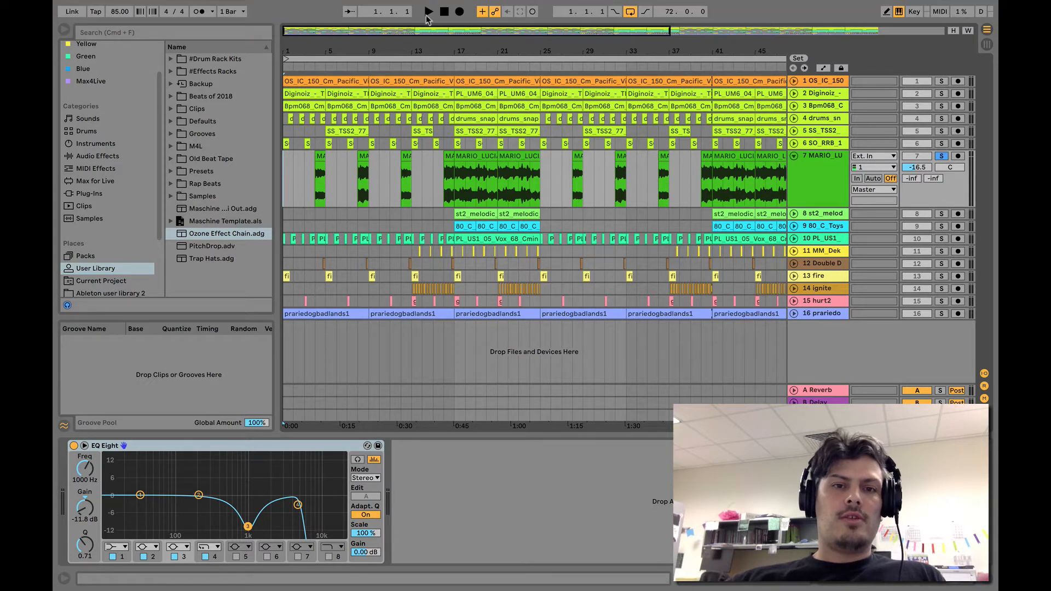
left_click(427, 15)
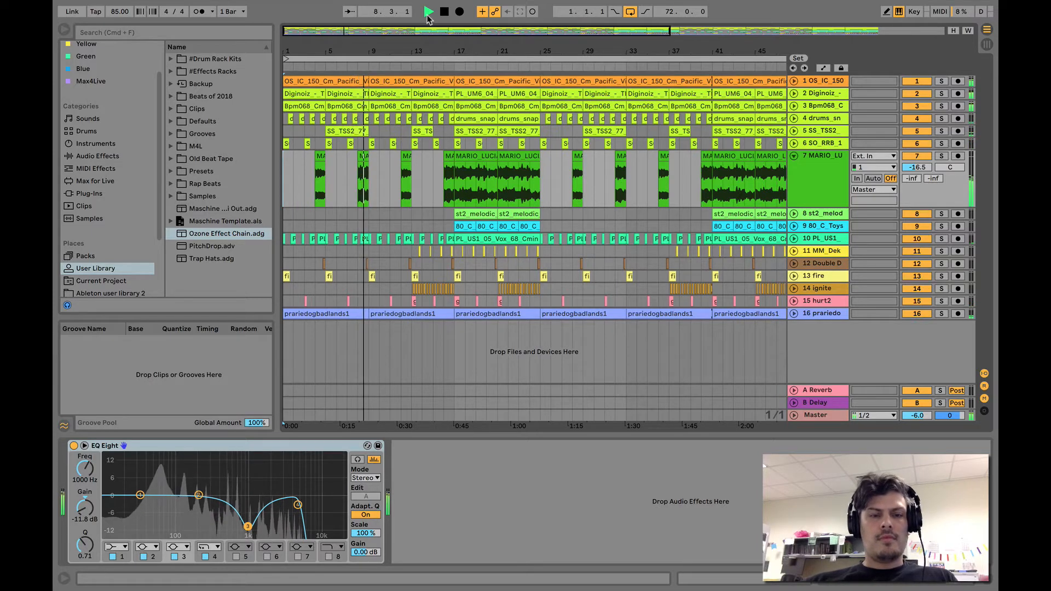
key("space")
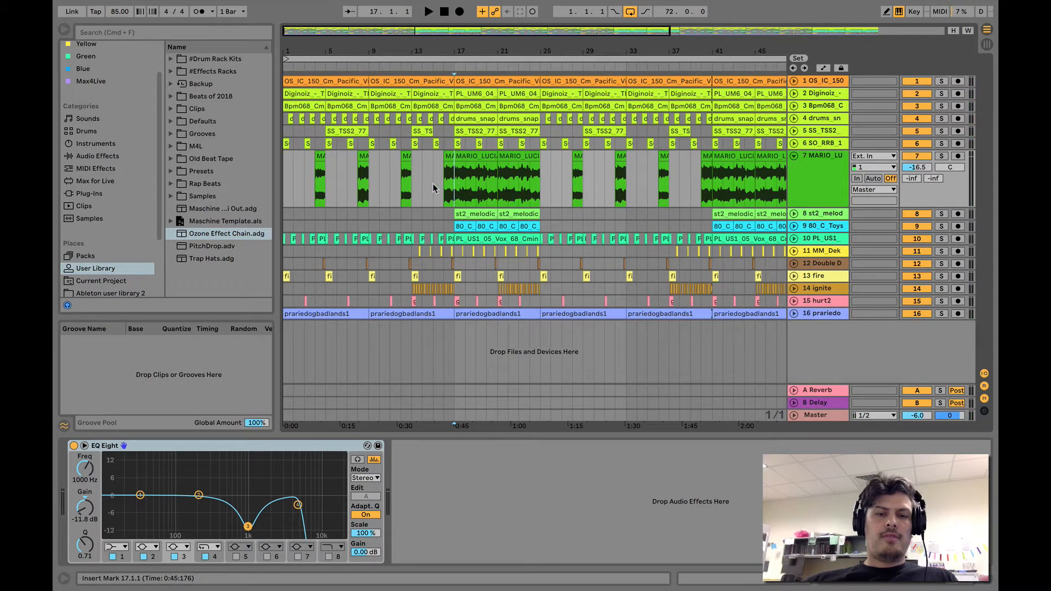
key("space")
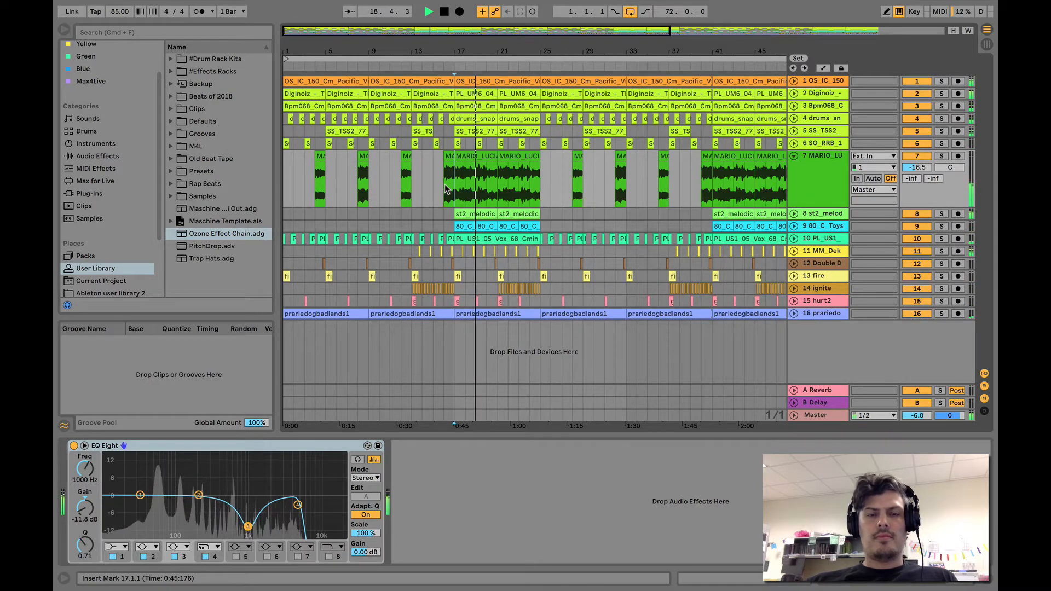
key("space")
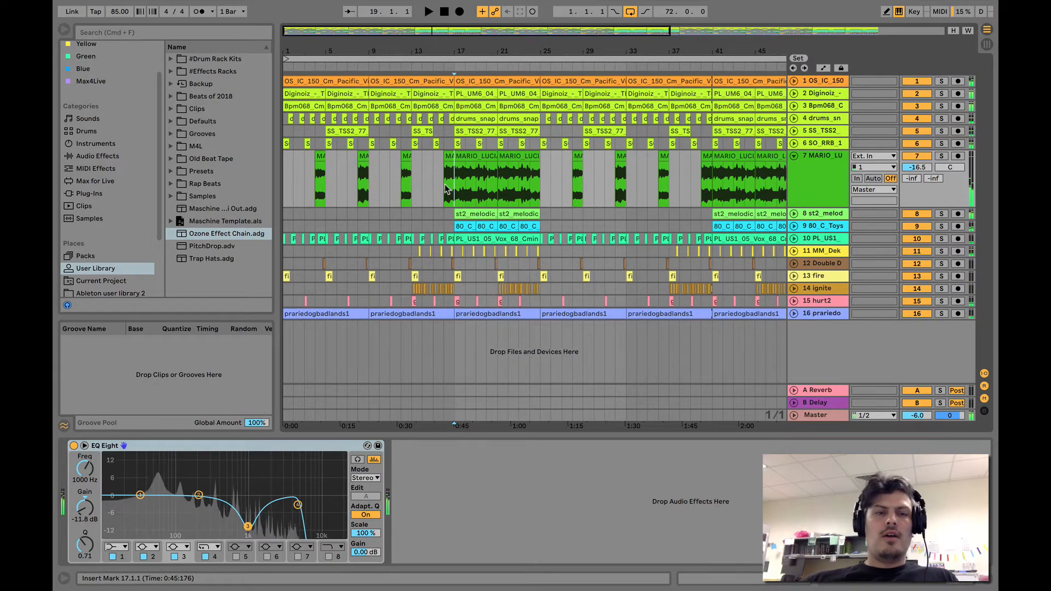
- Collapse track 7 and expand track 1 OS_IC_150 in the arrangement to show its waveform
left_click(794, 81)
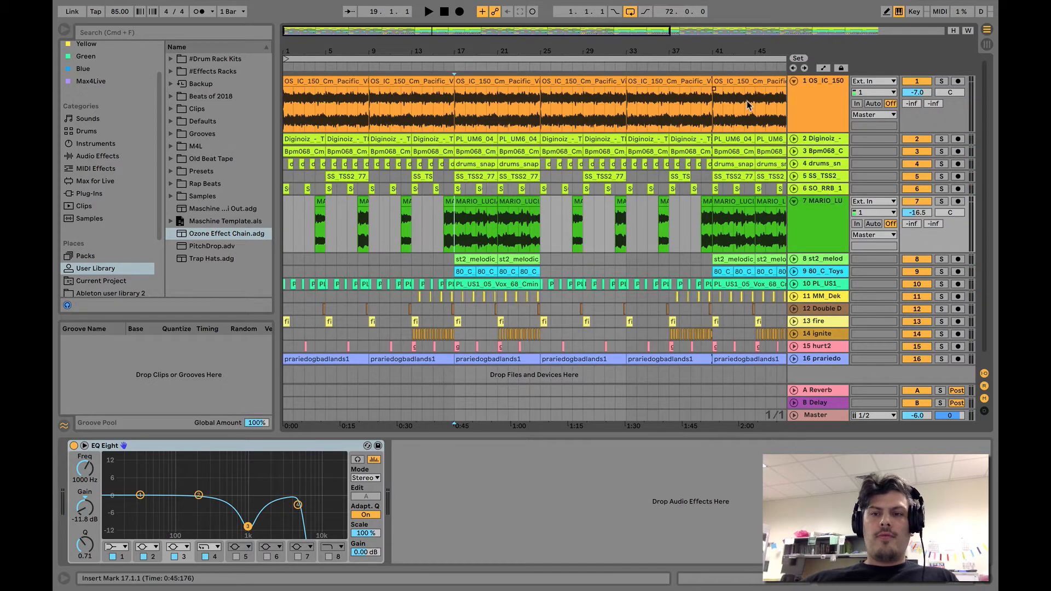
left_click(824, 82)
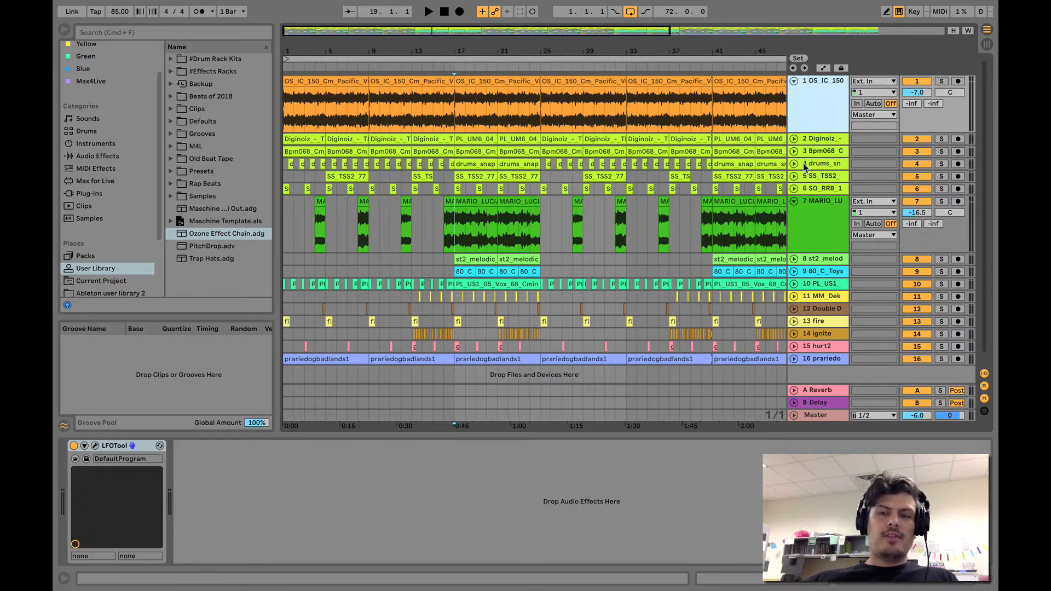
left_click(794, 82)
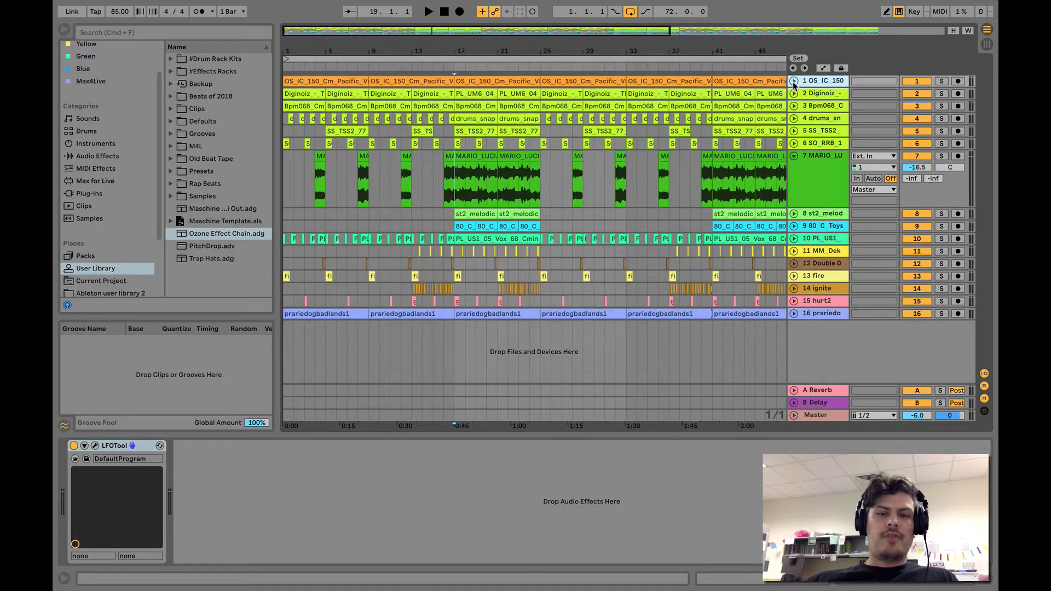
left_click(793, 156)
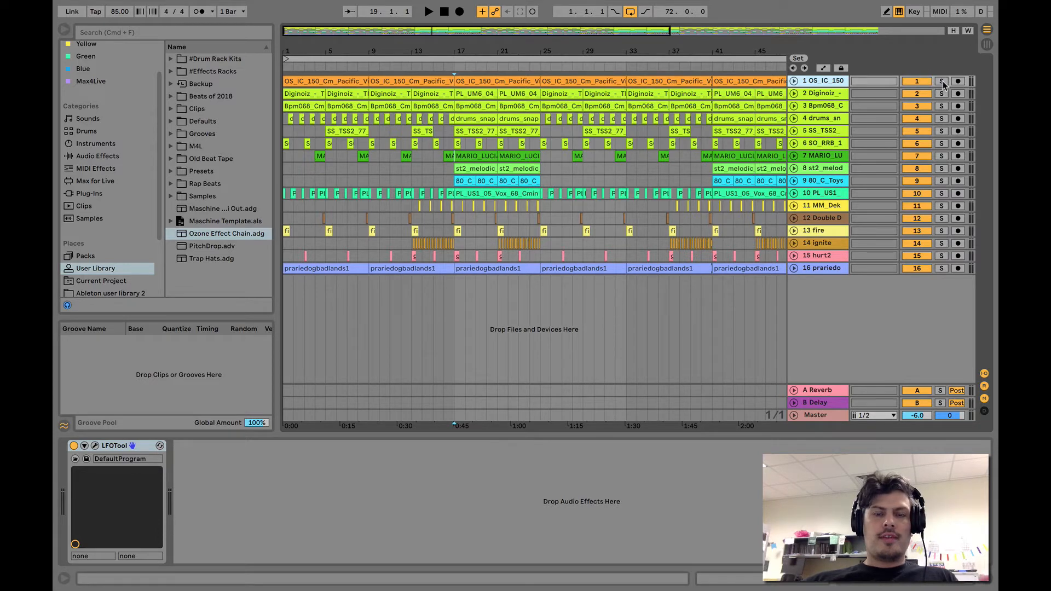
left_click(793, 81)
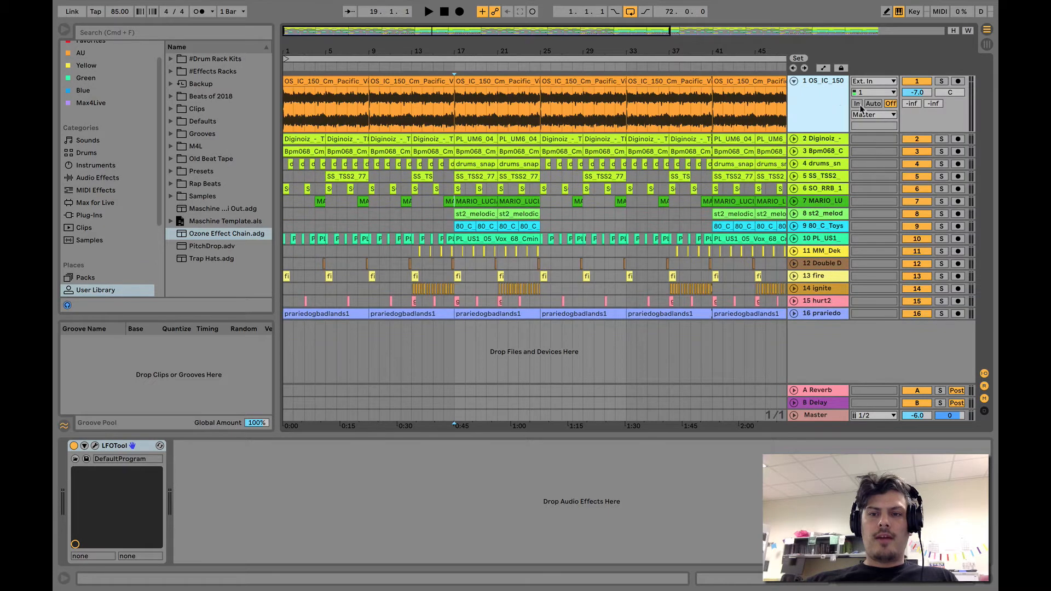
- Solo track 1 and play it, viewing its LFOTool plug-in window and closing it again
left_click(941, 81)
key("space")
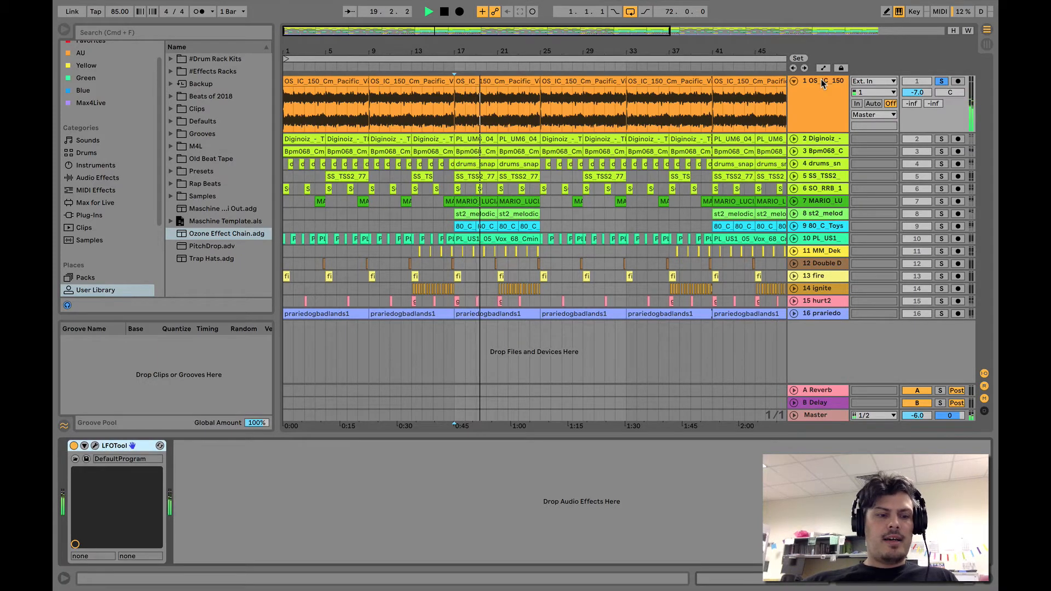
left_click(96, 445)
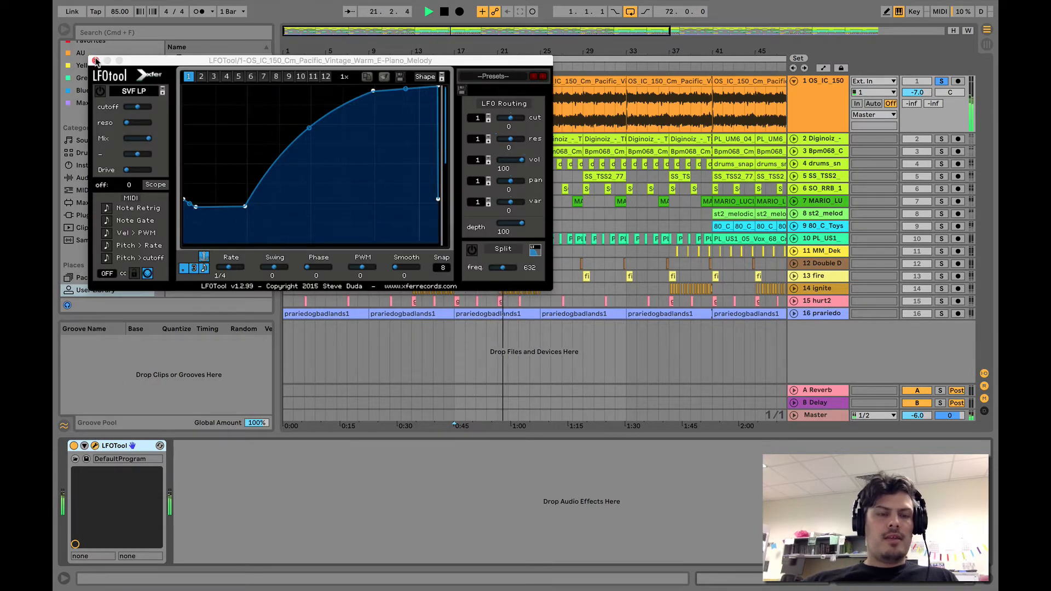
left_click(96, 61)
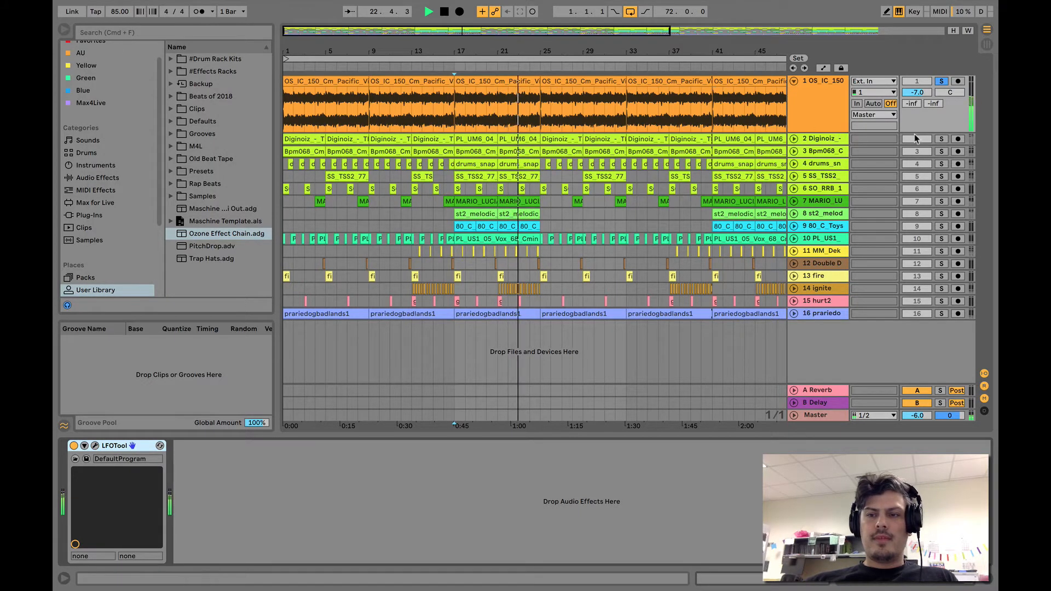
- Solo and expand track 2 Diginoiz, and open its clip at bar 25 in the clip view
left_click(941, 139)
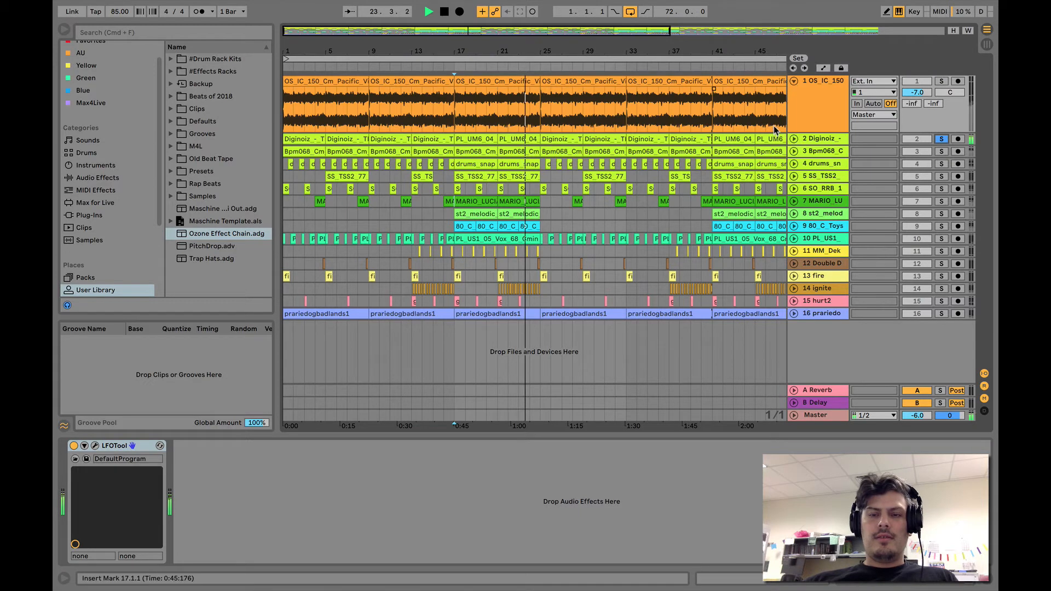
left_click(793, 140)
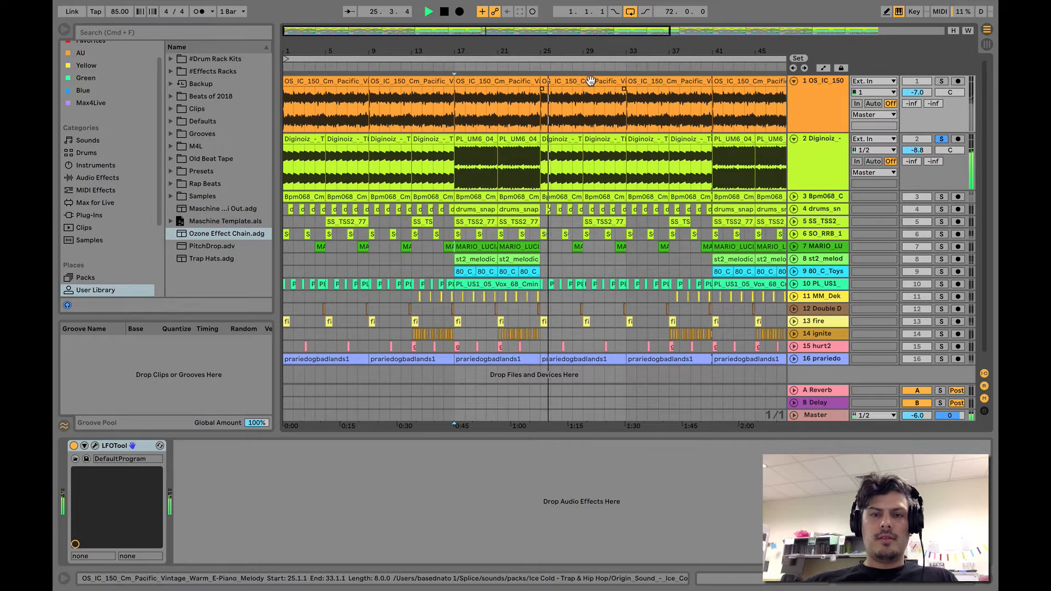
left_click_drag(627, 110, 556, 129)
double_click(559, 162)
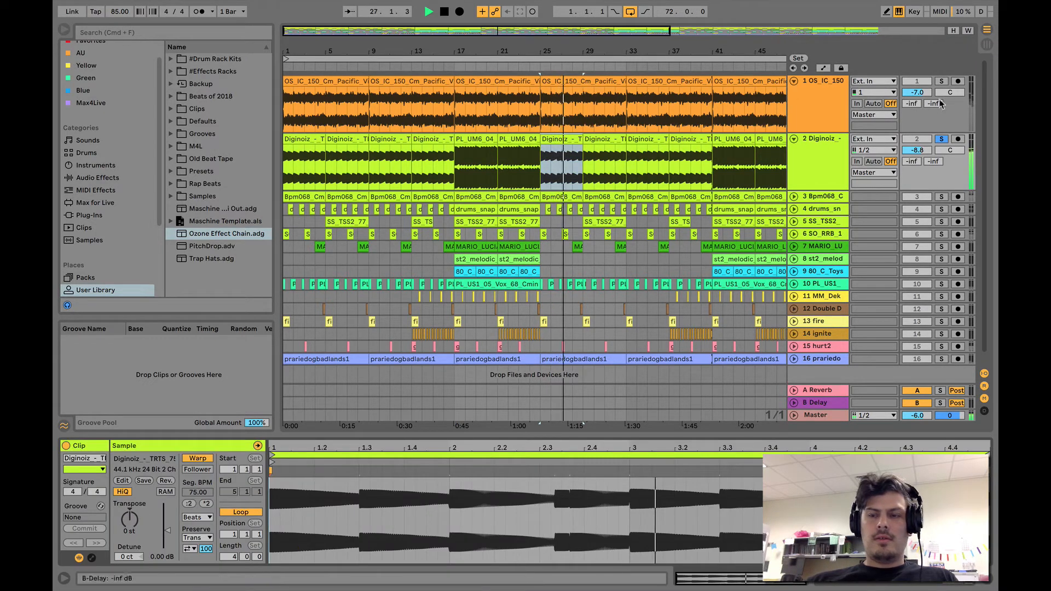
- Solo tracks 1 and 2 together to hear how they combine
left_click(942, 81)
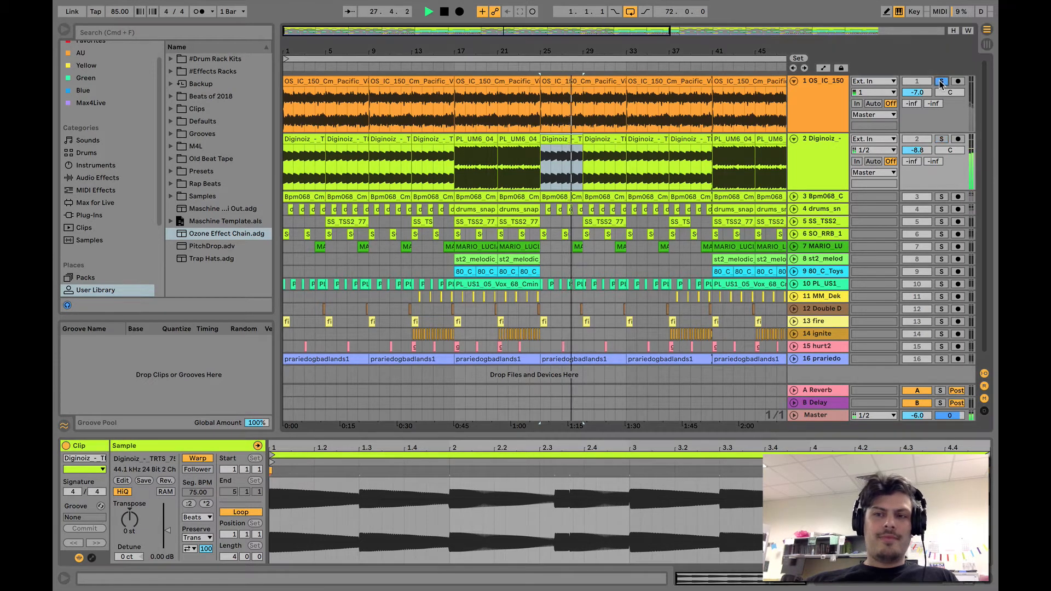
left_click(941, 139, "super")
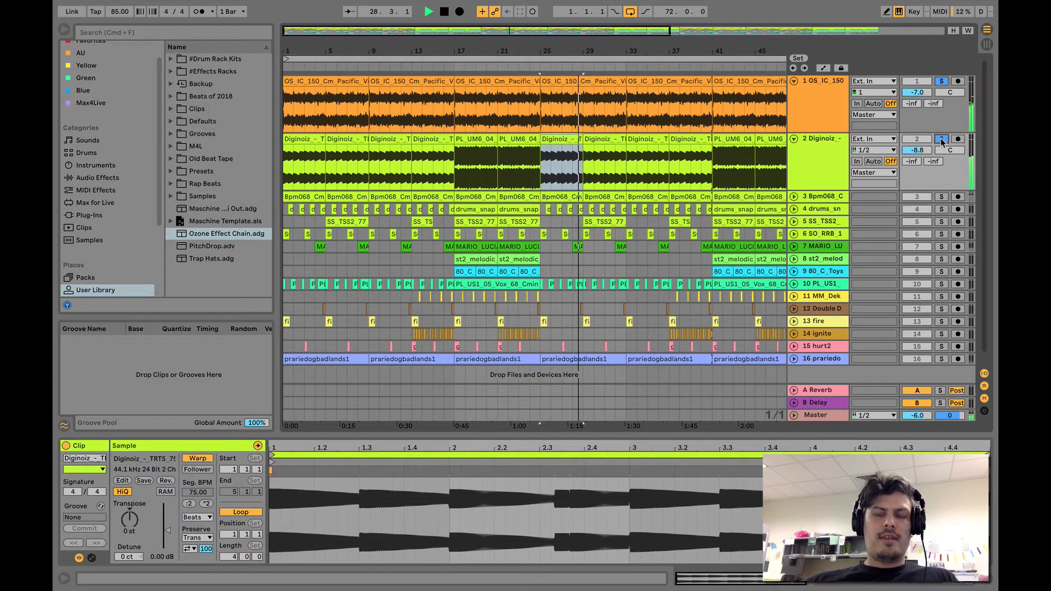
- Solo track 3 Bpm068 and view the effect devices on track 3 and on track 2
left_click(942, 197)
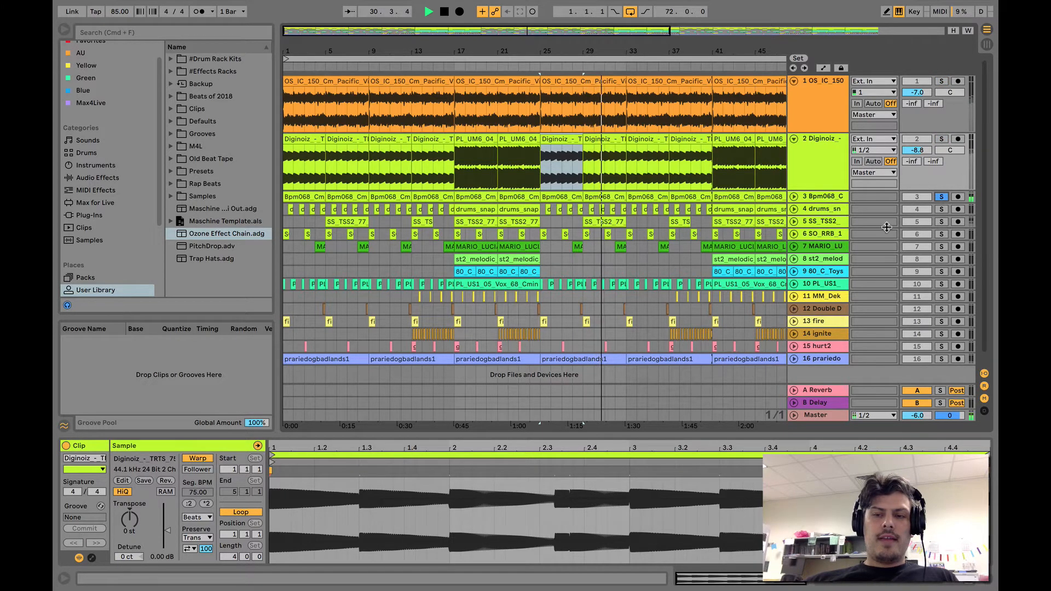
left_click(819, 199)
left_click(817, 164)
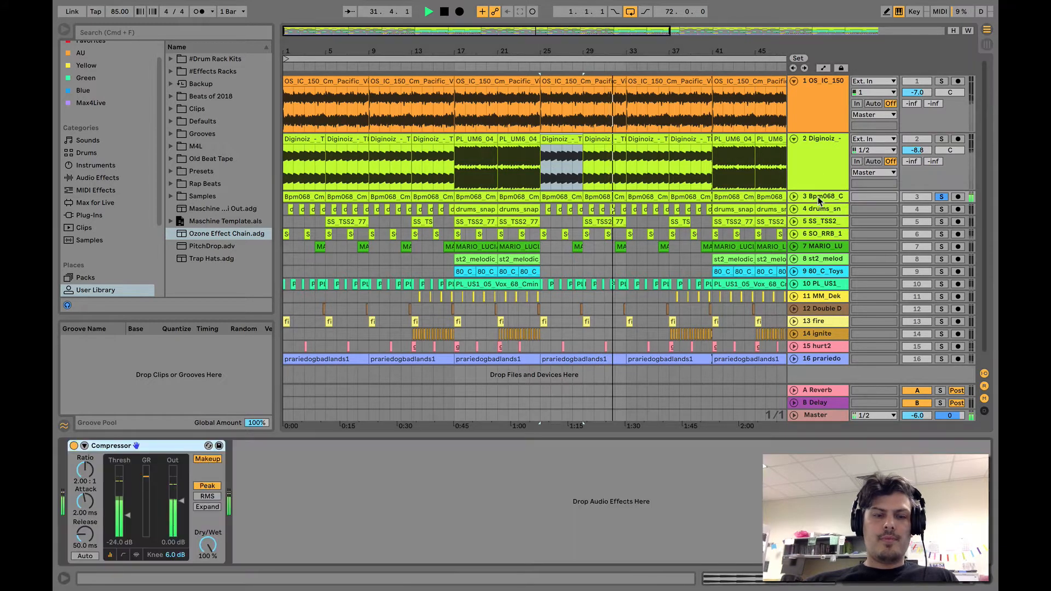
left_click(818, 143)
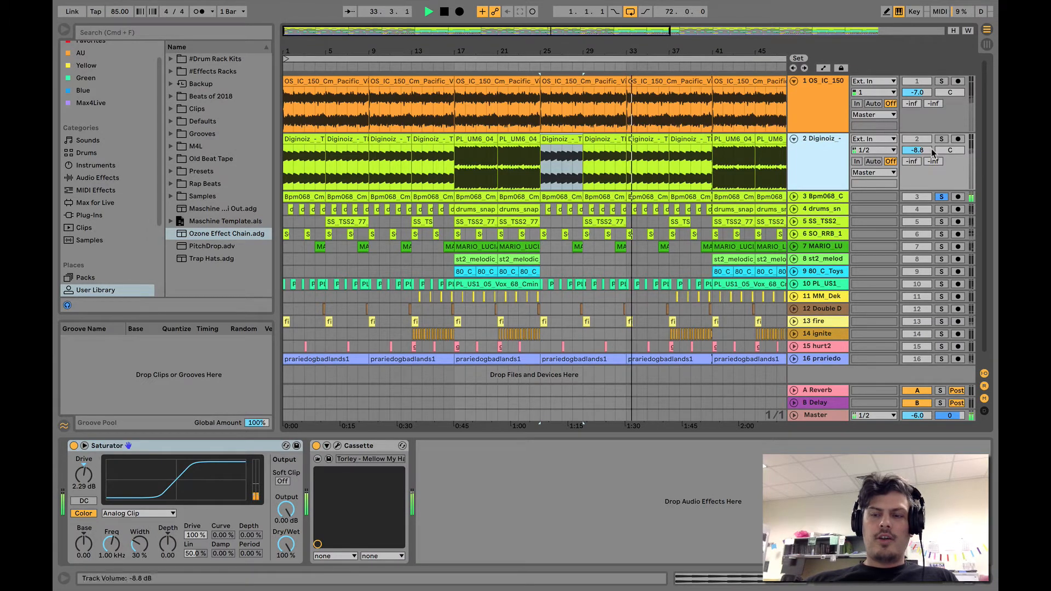
- Show track 3's Compressor again and solo tracks 2 and 1 along with it
left_click(544, 165)
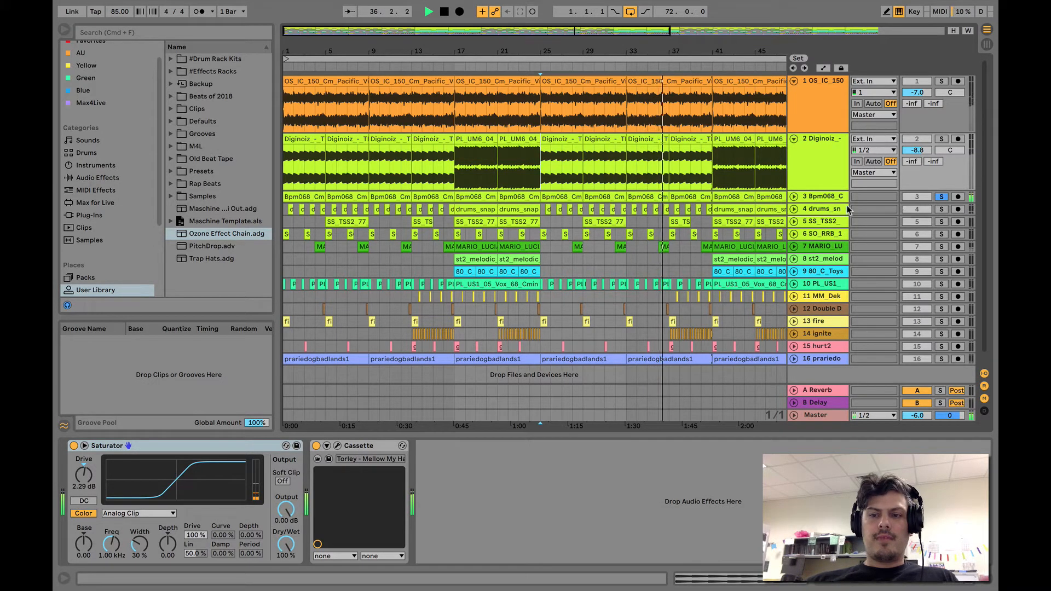
left_click(831, 199)
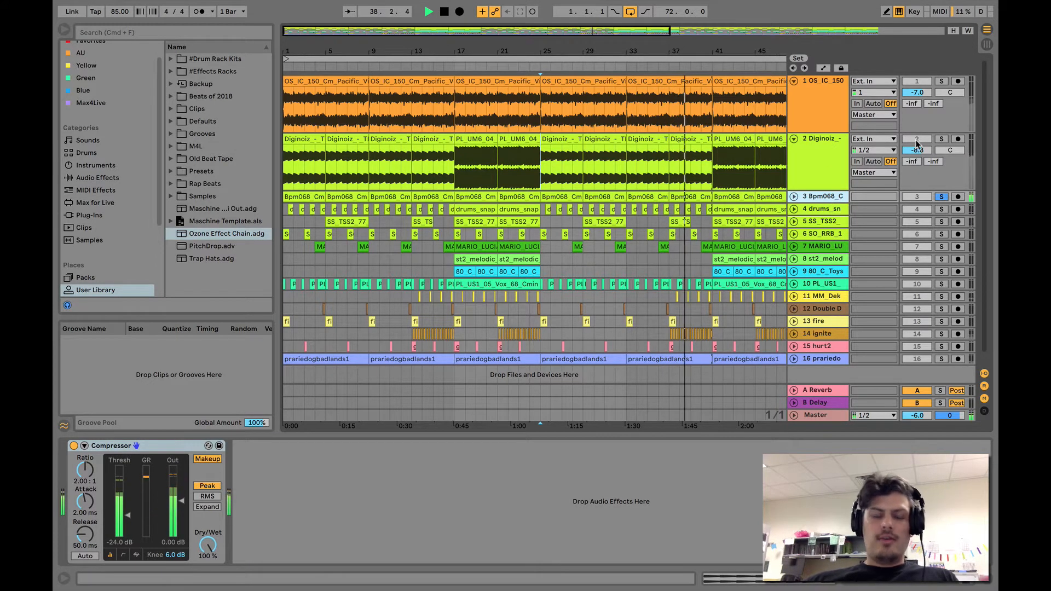
left_click(941, 139)
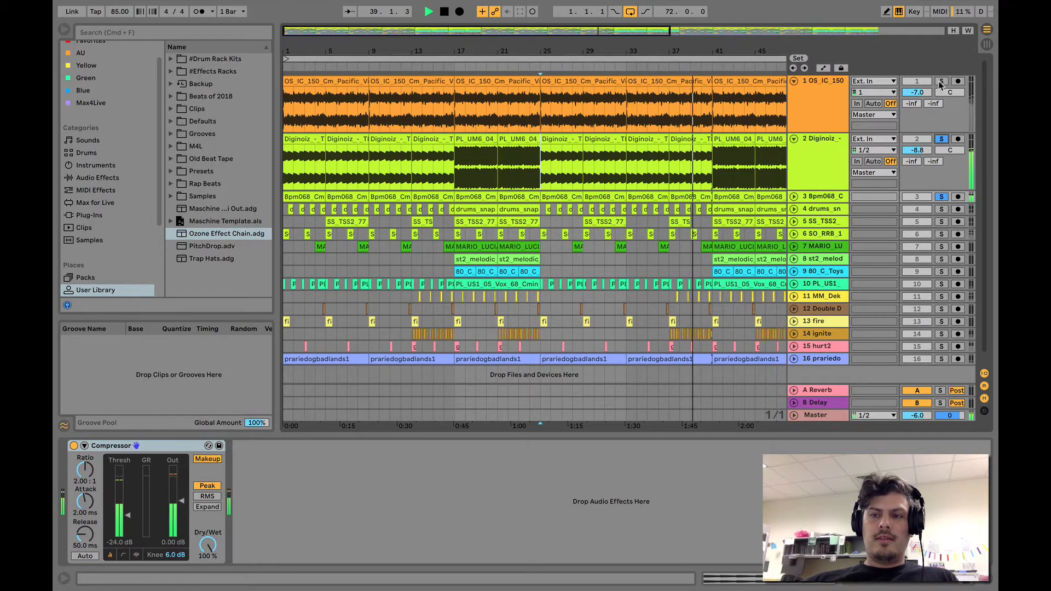
left_click(941, 82)
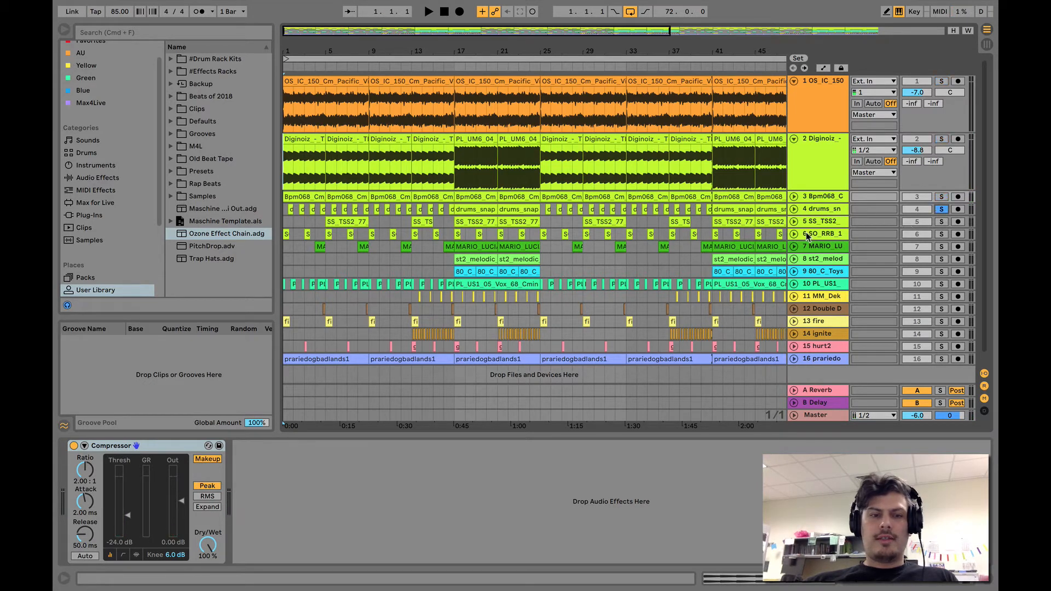
- Play the soloed drum snap track 4 from the start and check the device chains of tracks 4 and 5
key("space")
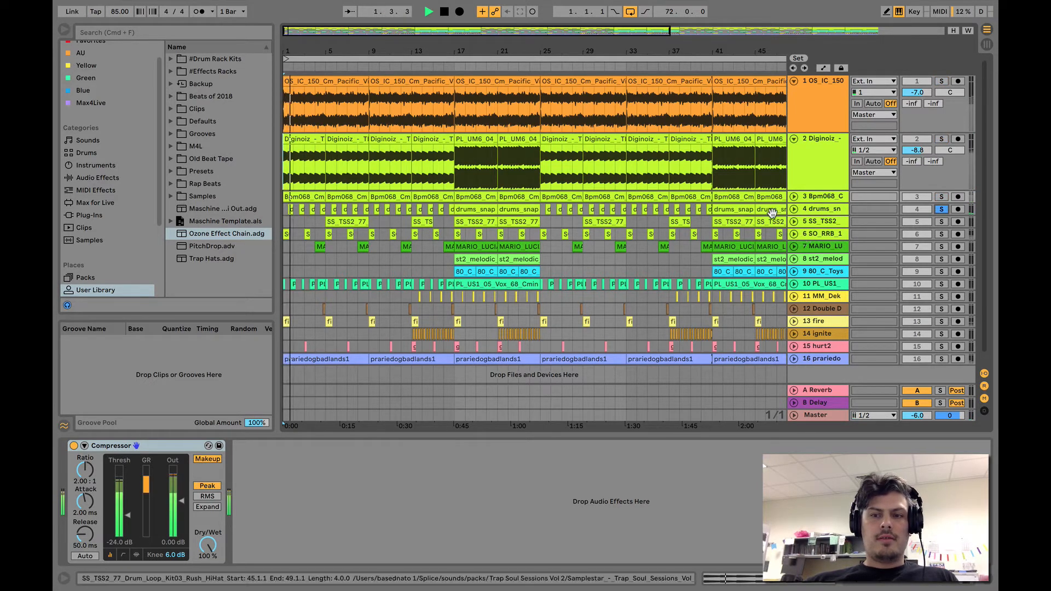
left_click(822, 209)
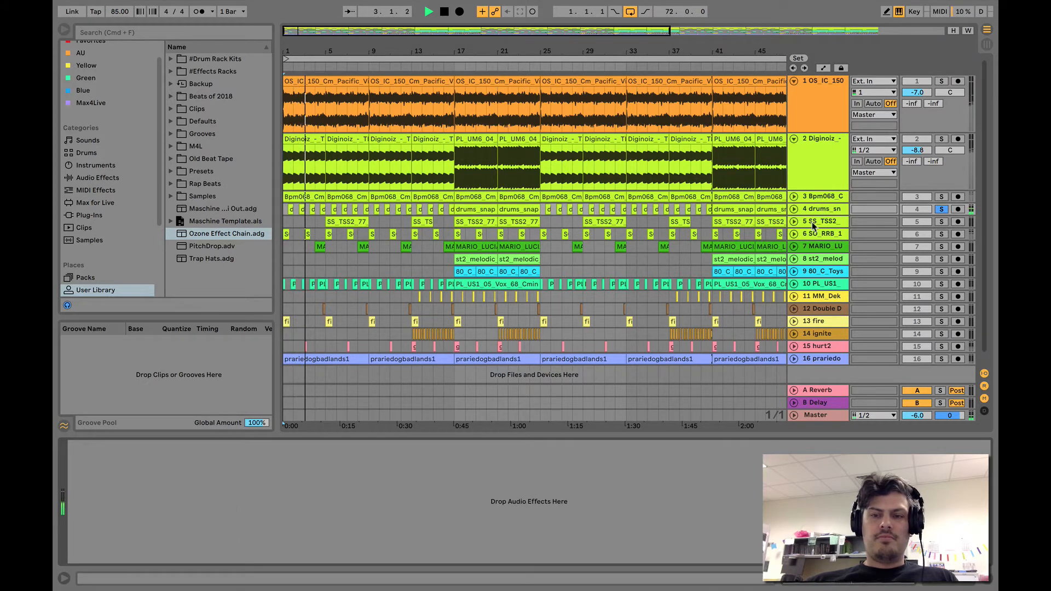
left_click(820, 207)
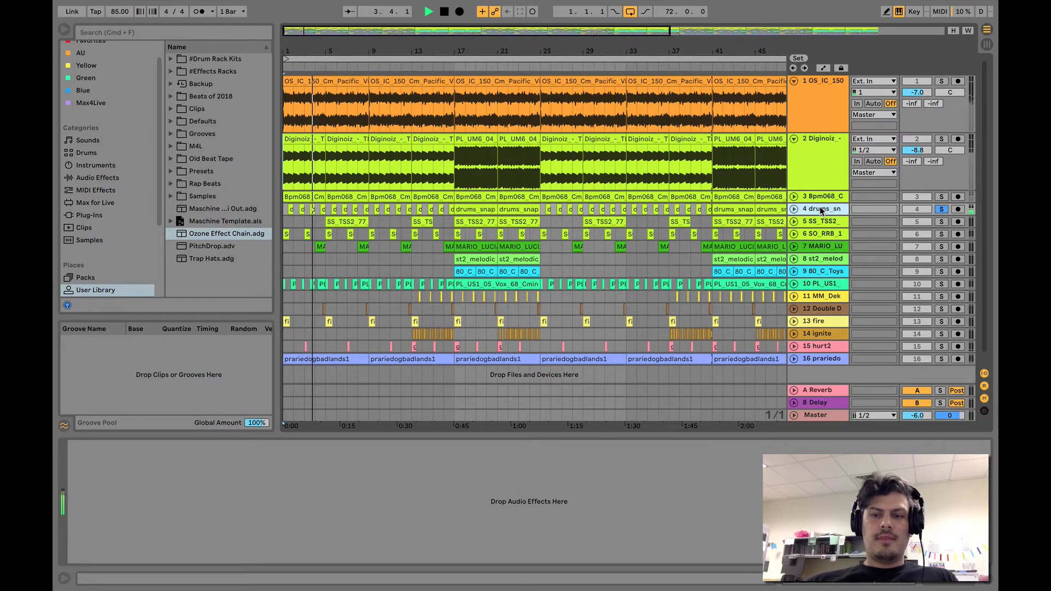
left_click(821, 221)
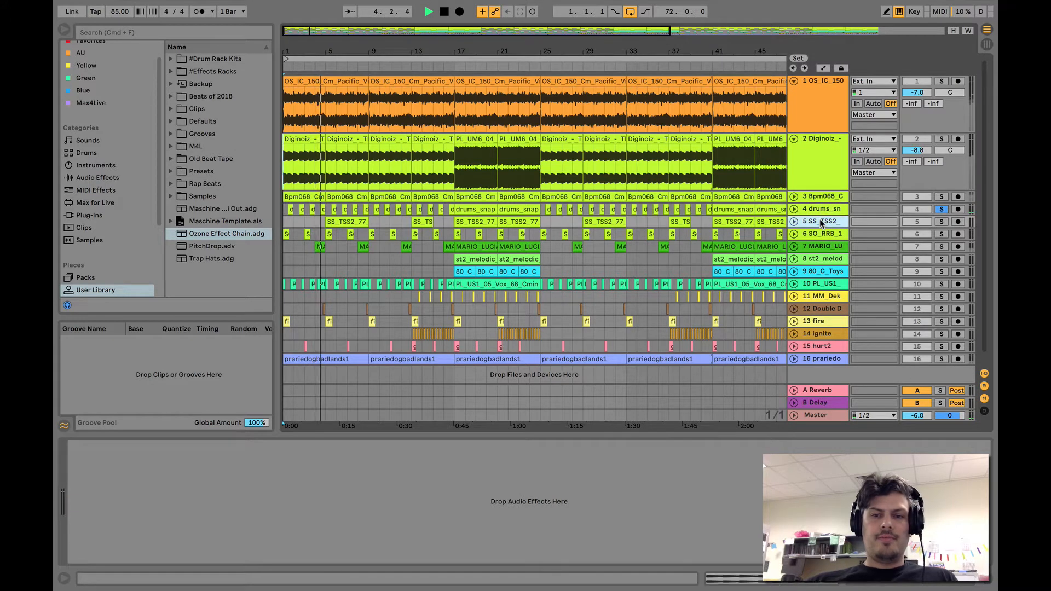
- Listen to track 5 SS_TSS2 in solo, and solo track 6 SO_RRB_1
left_click(941, 222)
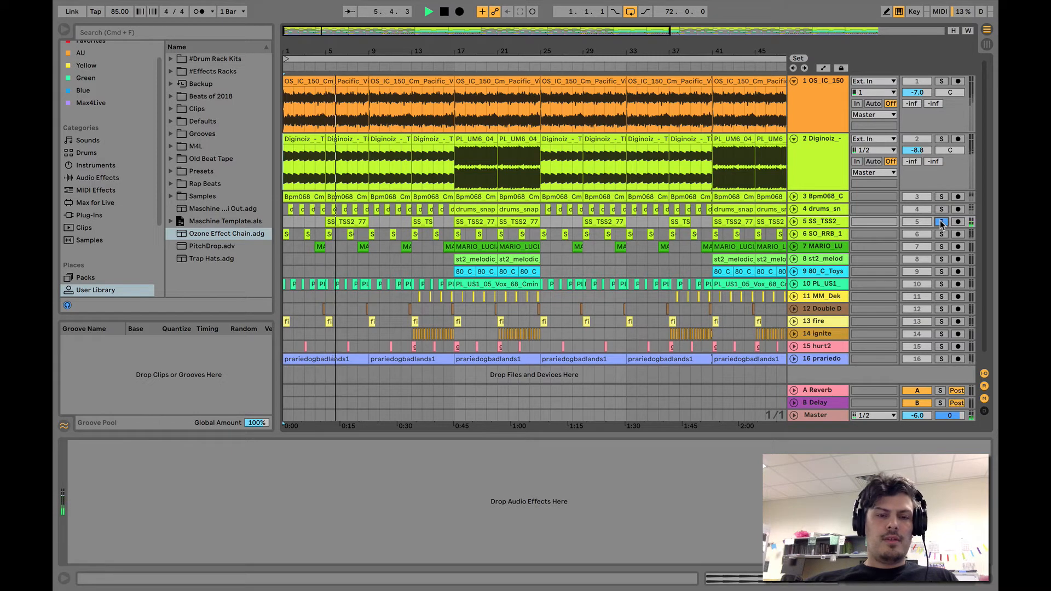
left_click(821, 222)
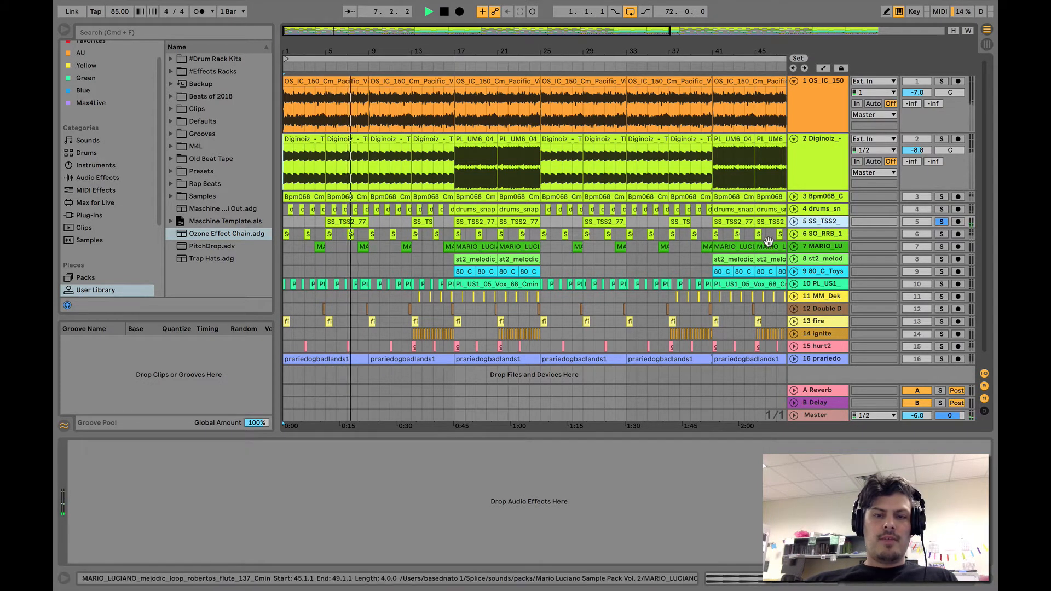
left_click(942, 234)
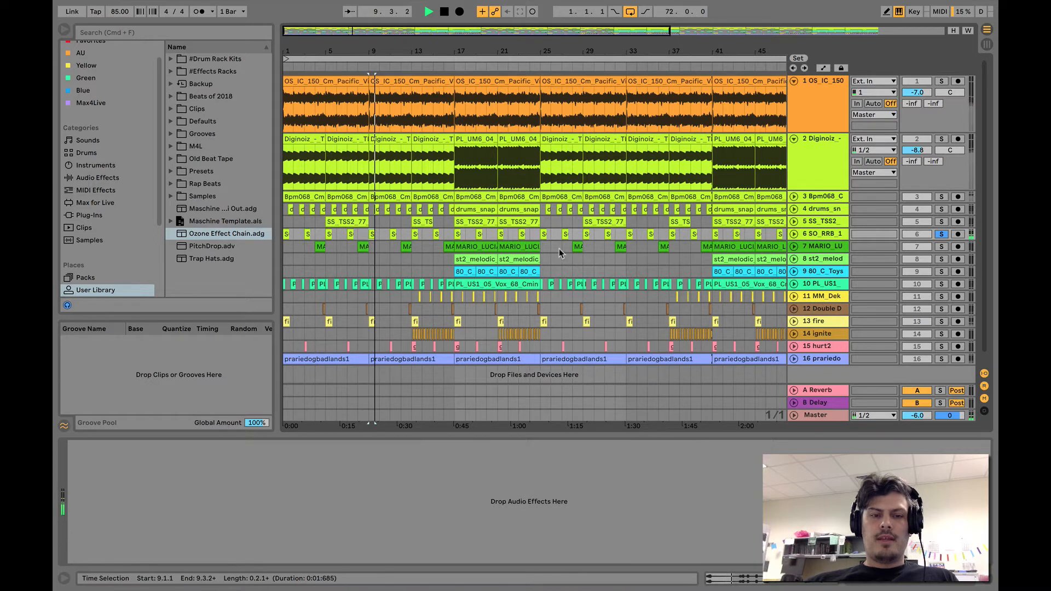
- Play the full mix from bar 9, stop it, and place the insert marker at bar 3 on track 8
key("space")
key("space")
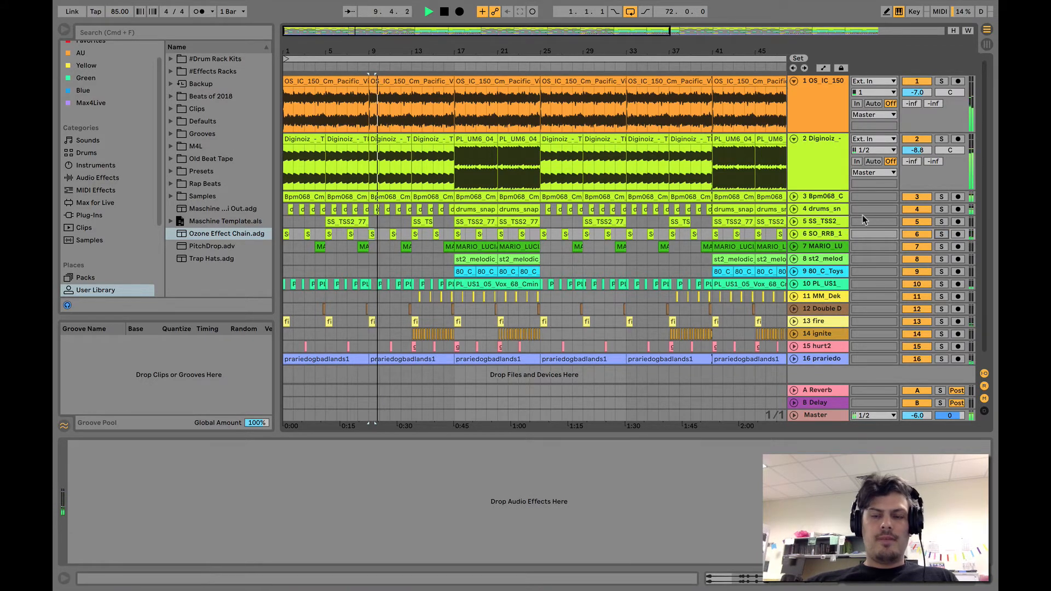
key("space")
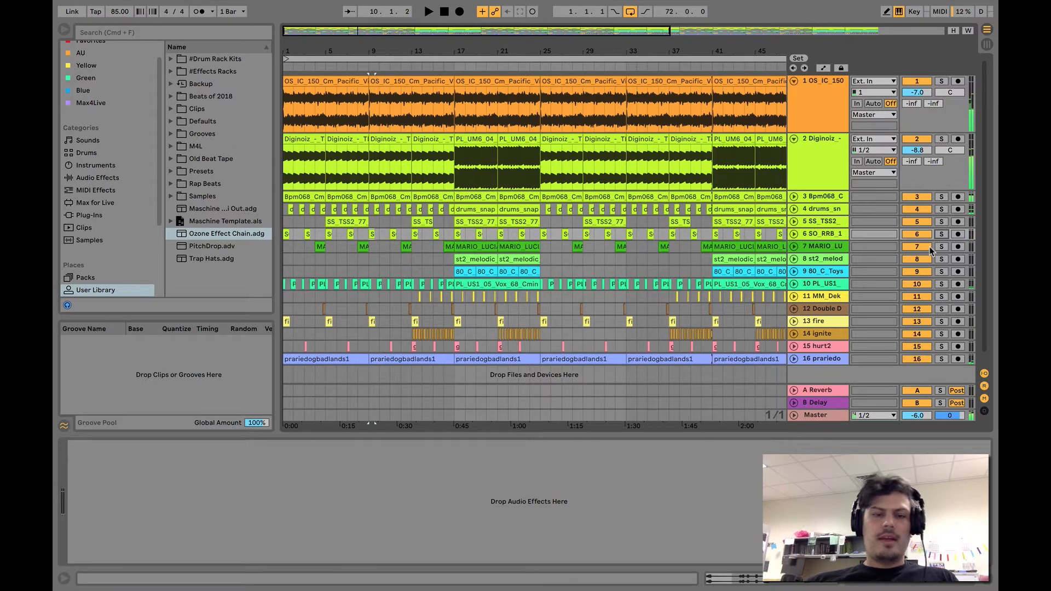
left_click(304, 258)
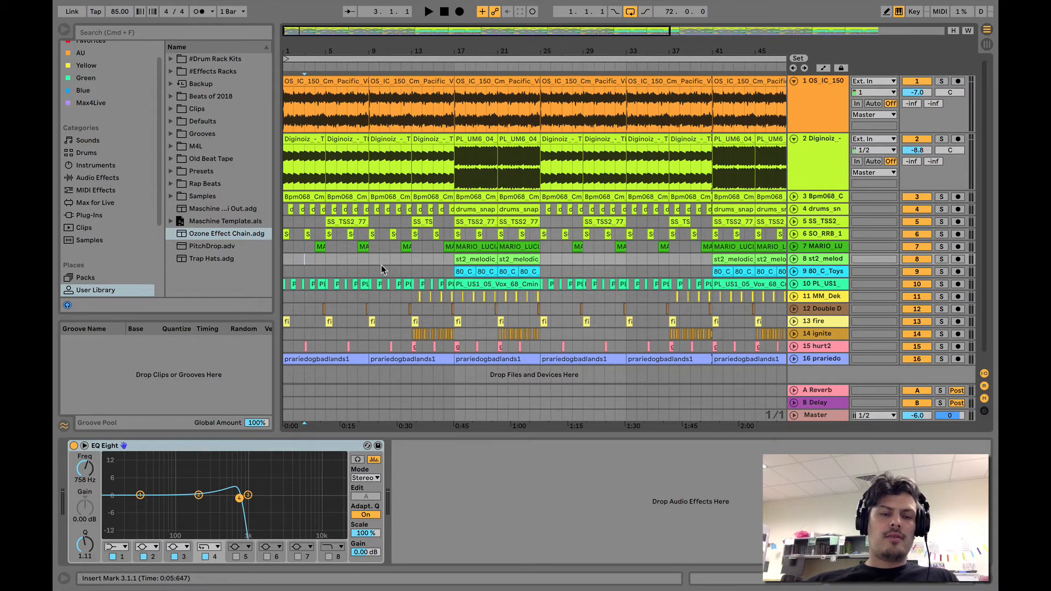
- Play the full mix from bar 3, and listen to track 12 Double D in solo from bar 8
key("space")
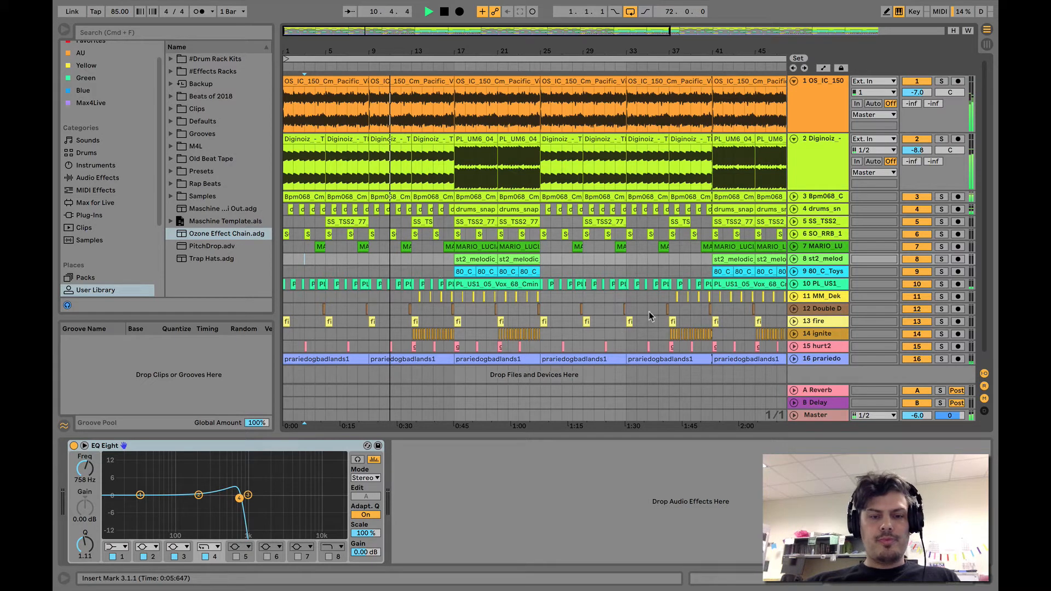
left_click(363, 312)
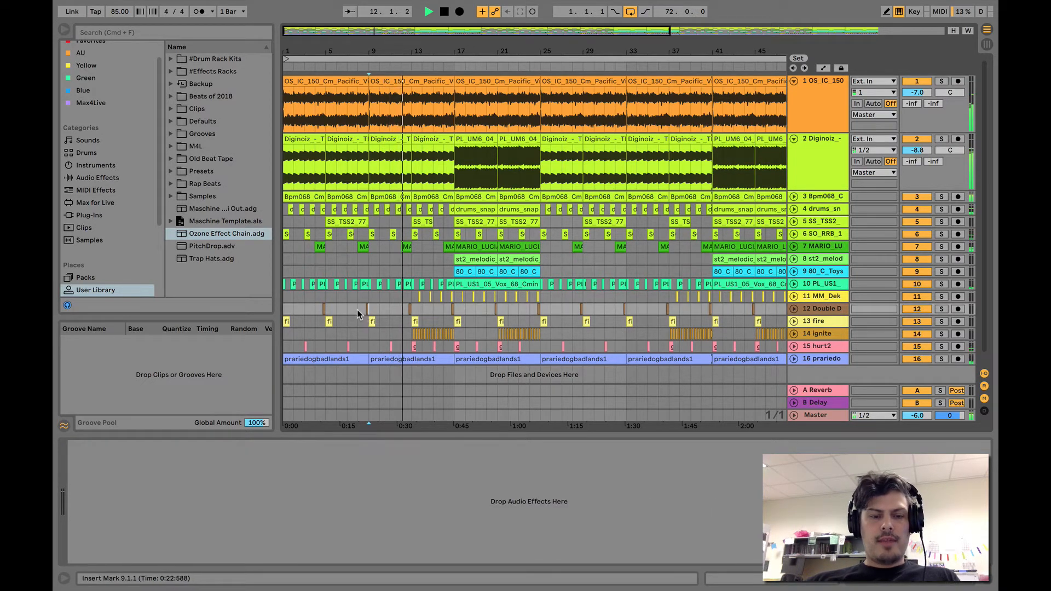
key("s")
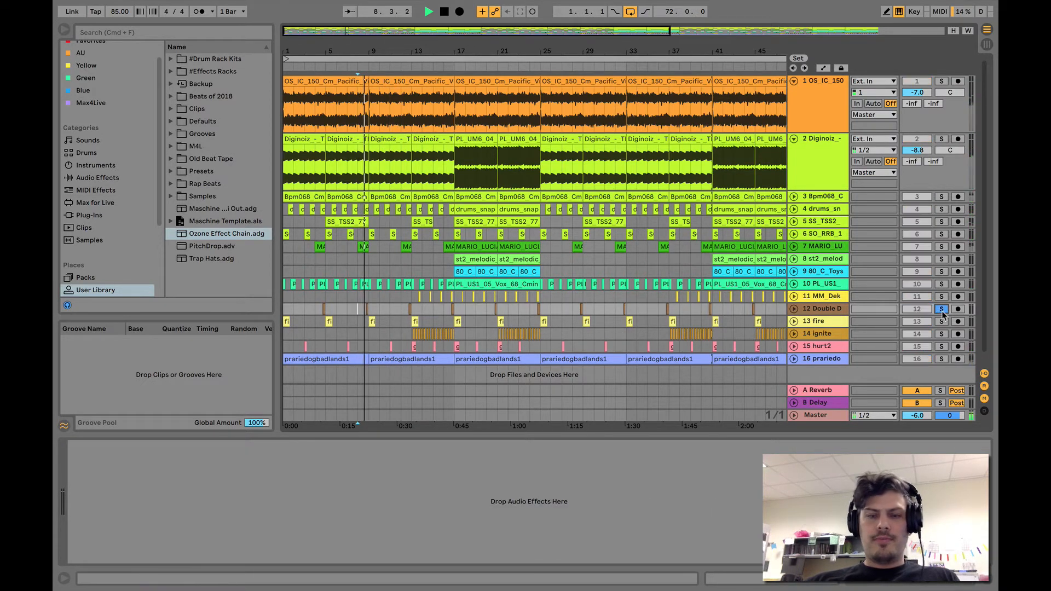
key("space")
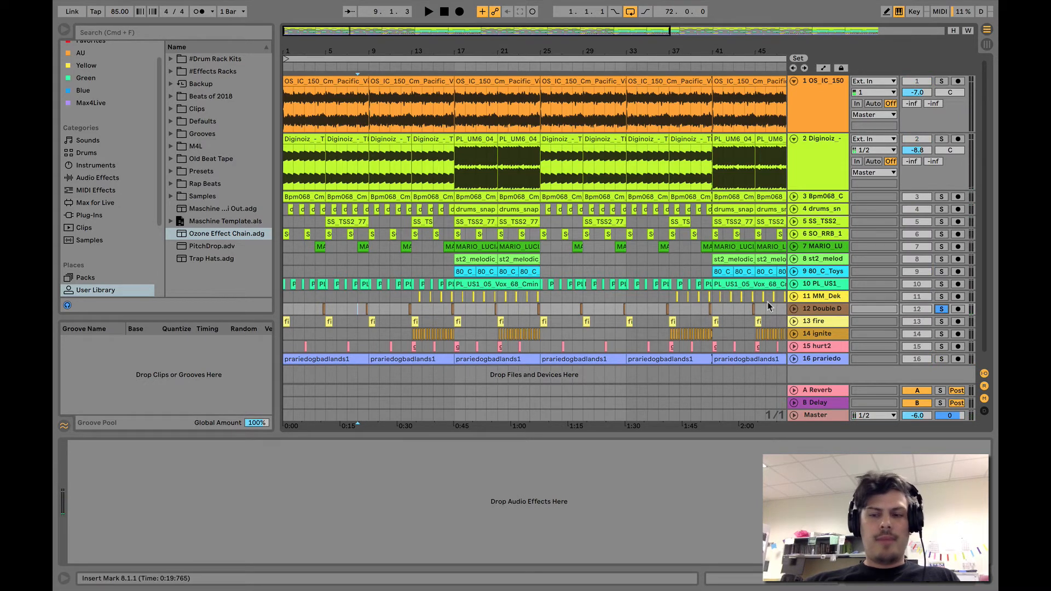
key("space")
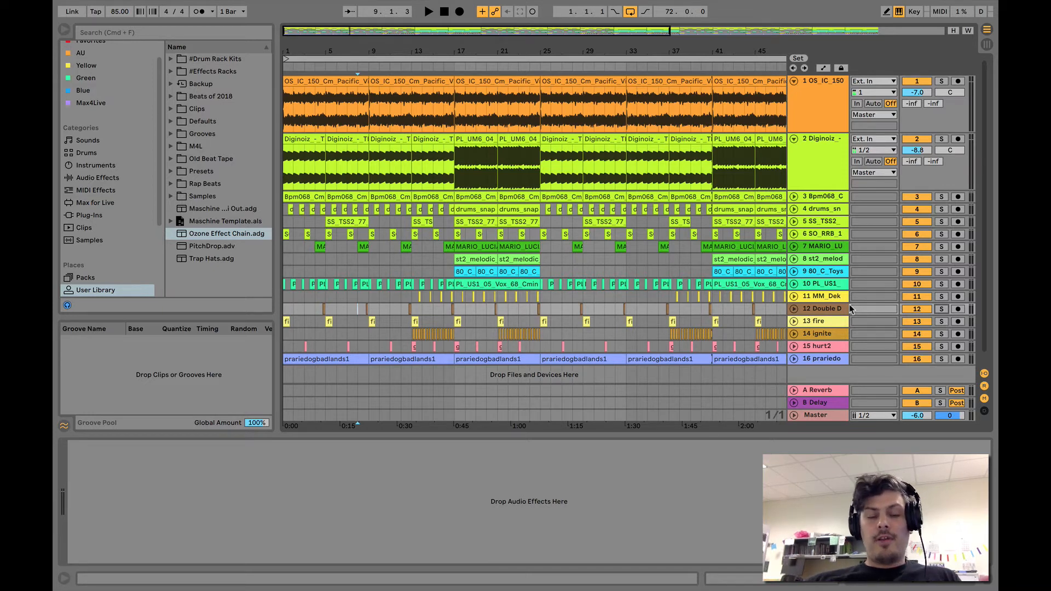
- Listen to track 13 fire in solo, and solo track 14 ignite from bar 13
left_click(940, 322)
key("space")
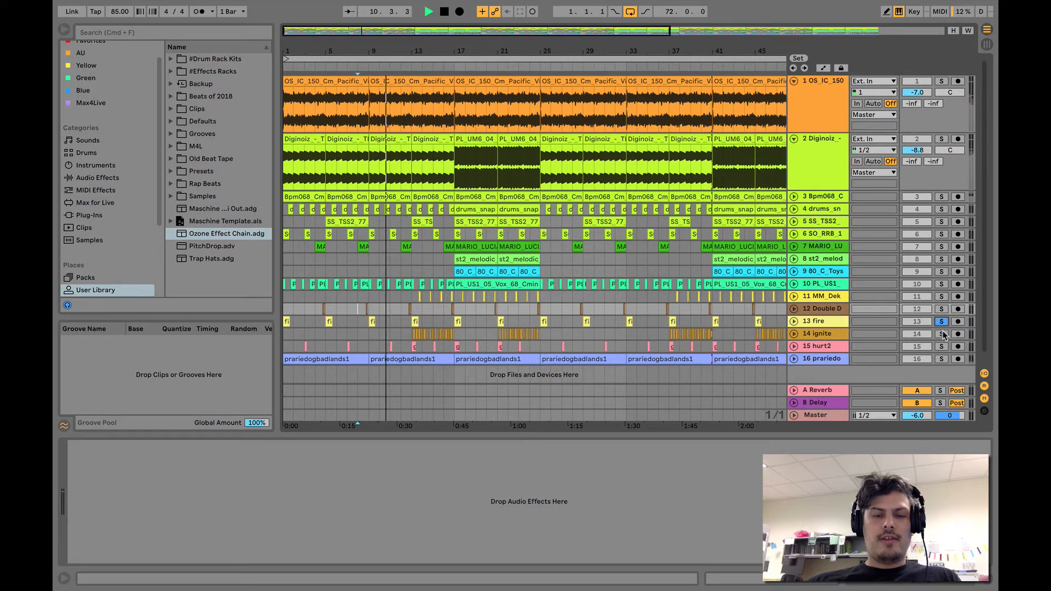
left_click(942, 334)
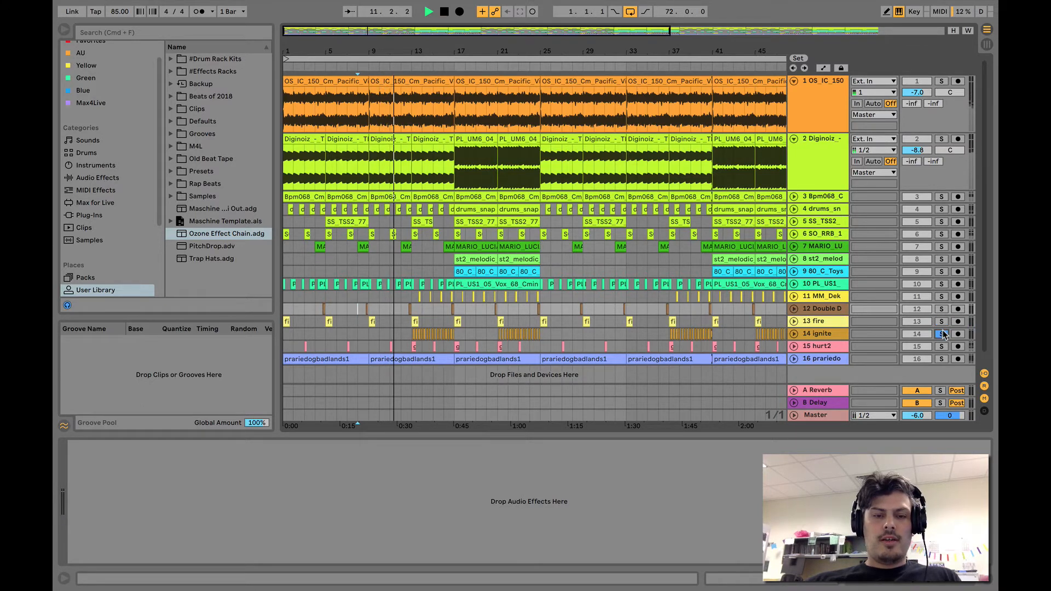
left_click(409, 337)
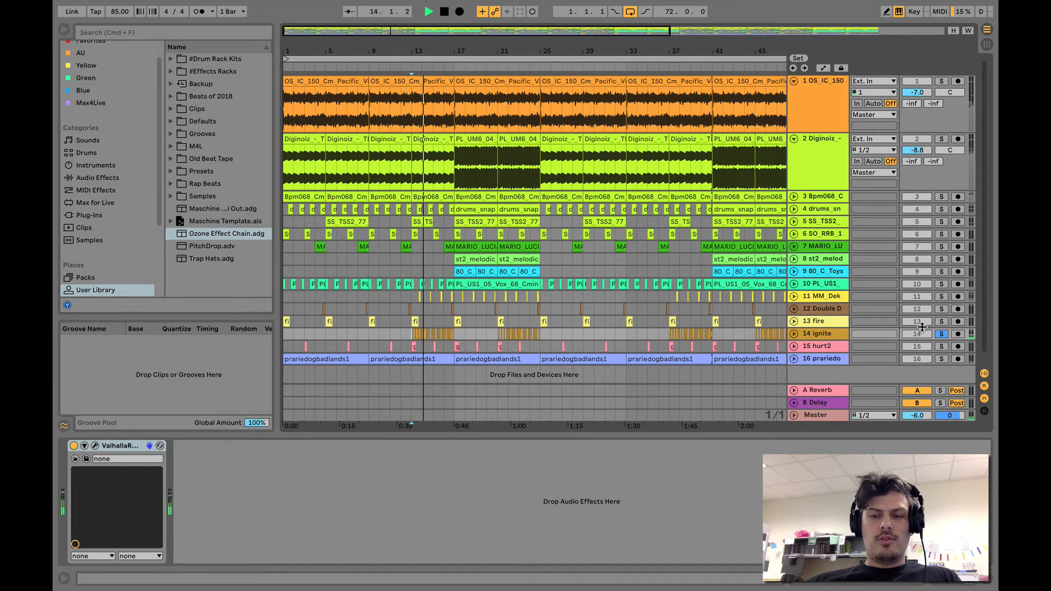
- Solo track 15 hurt2, listen to its hits from bars 13, 15 and 17, and stop playback
left_click(941, 348)
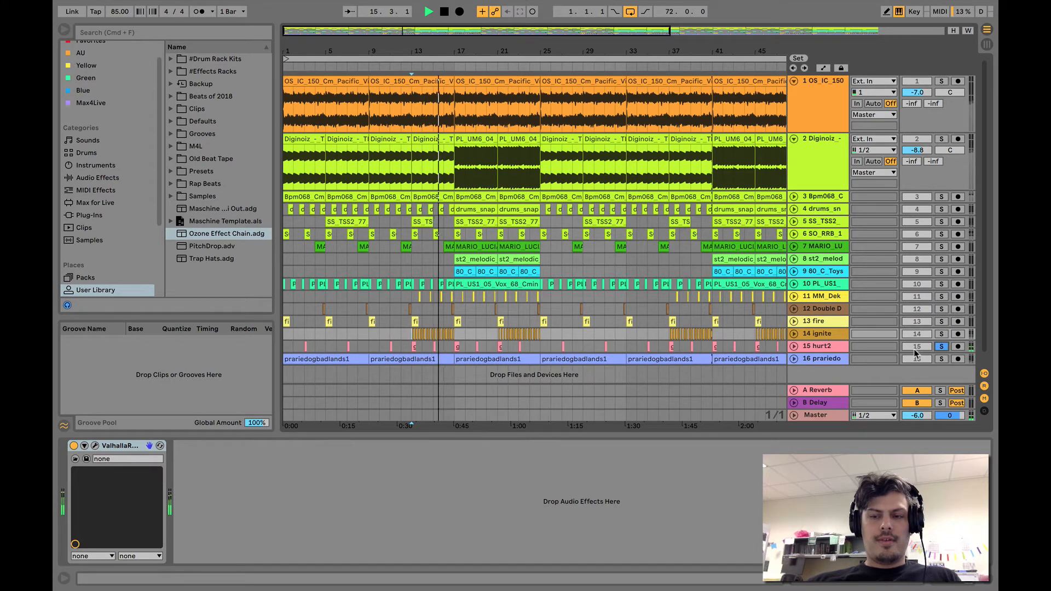
left_click(794, 346)
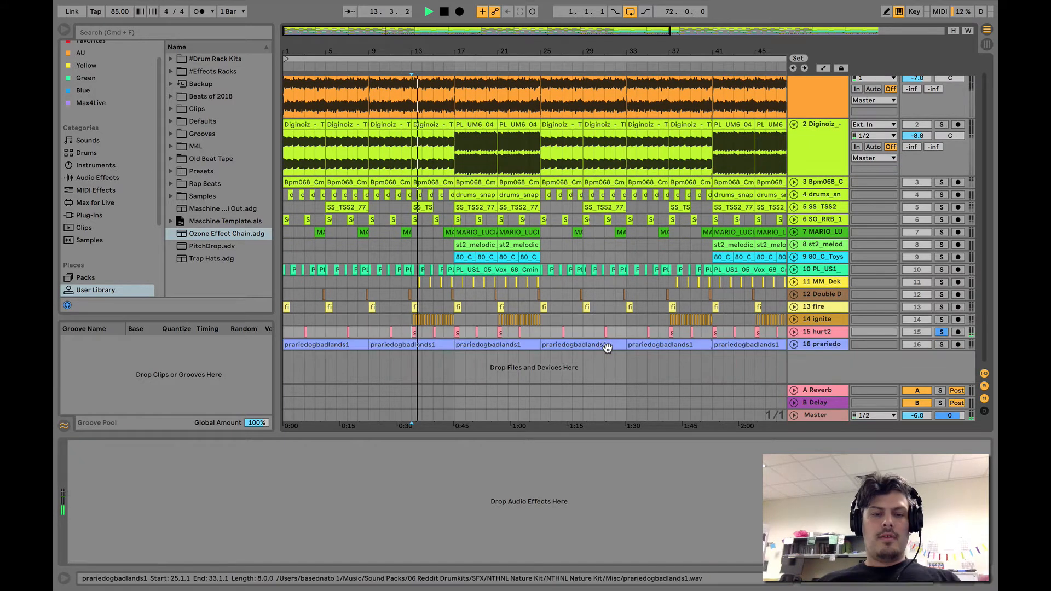
key("space")
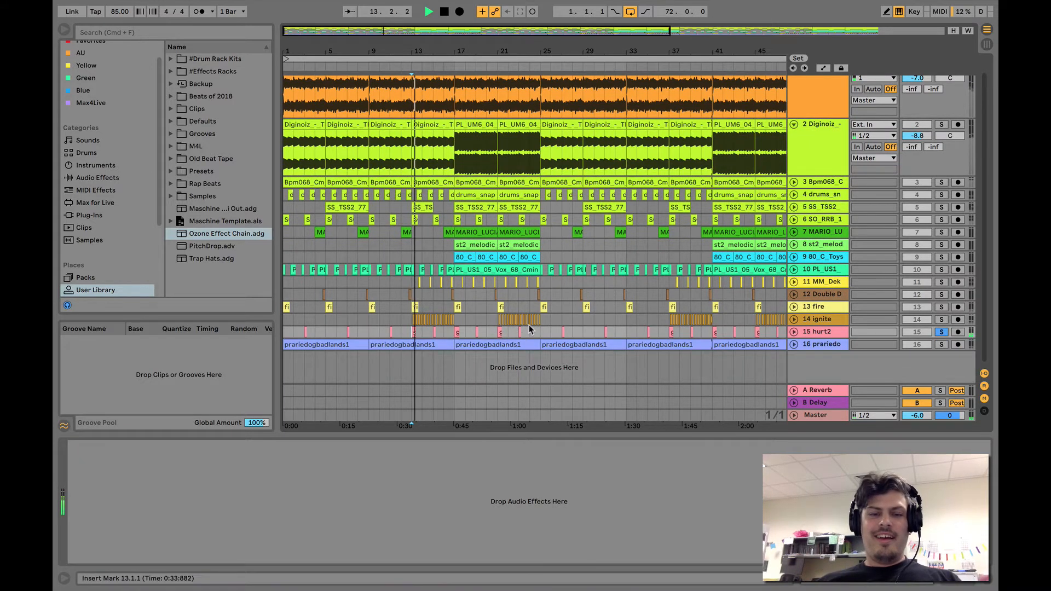
left_click(428, 334)
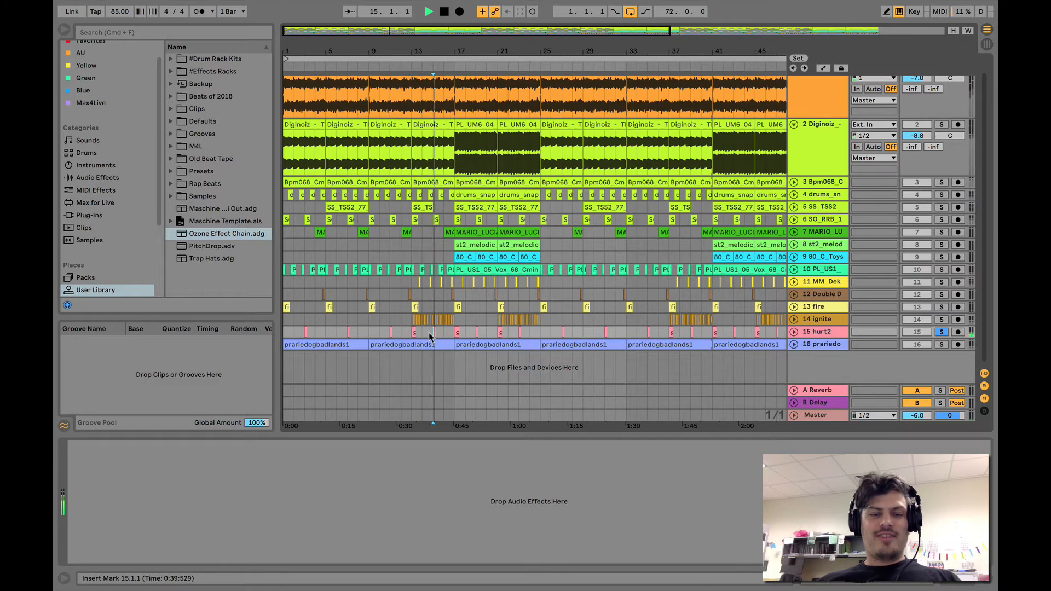
left_click(452, 334)
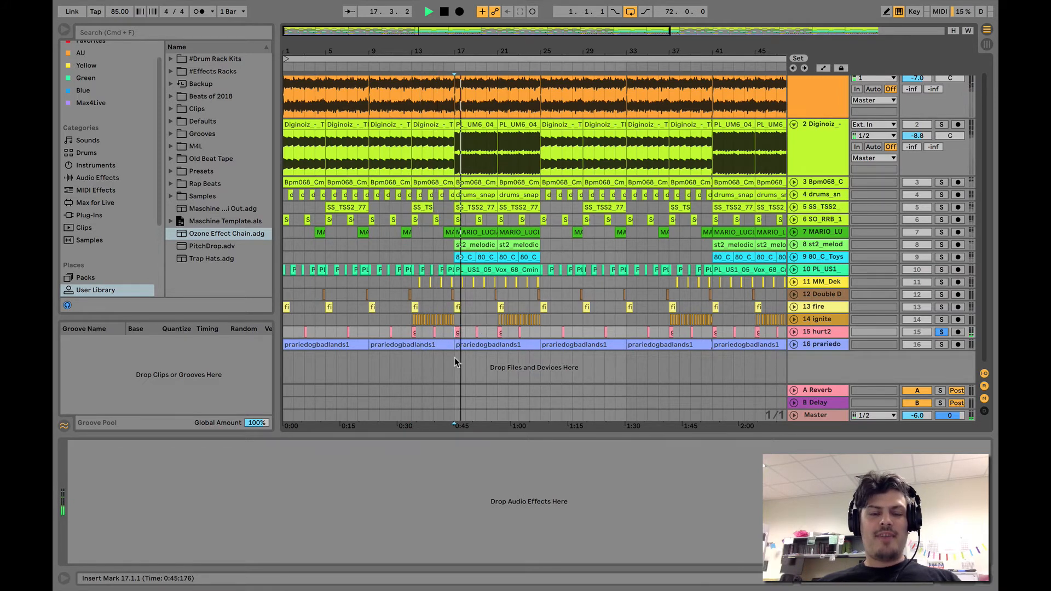
key("space")
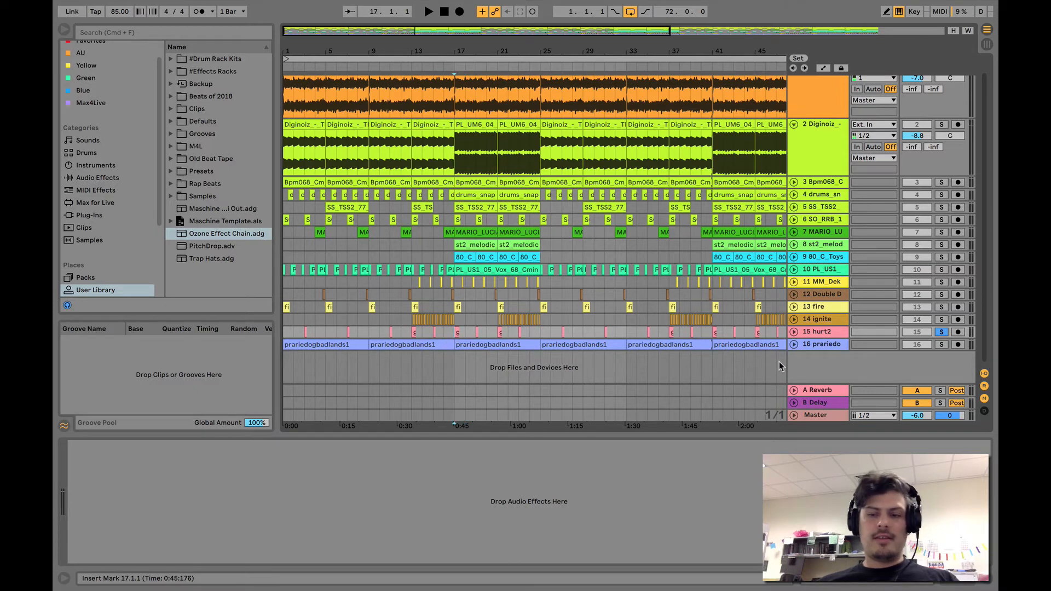
- Play track 16 prariedo in solo from bar 17, unfolding the track and showing its device chain
left_click(941, 344)
key("space")
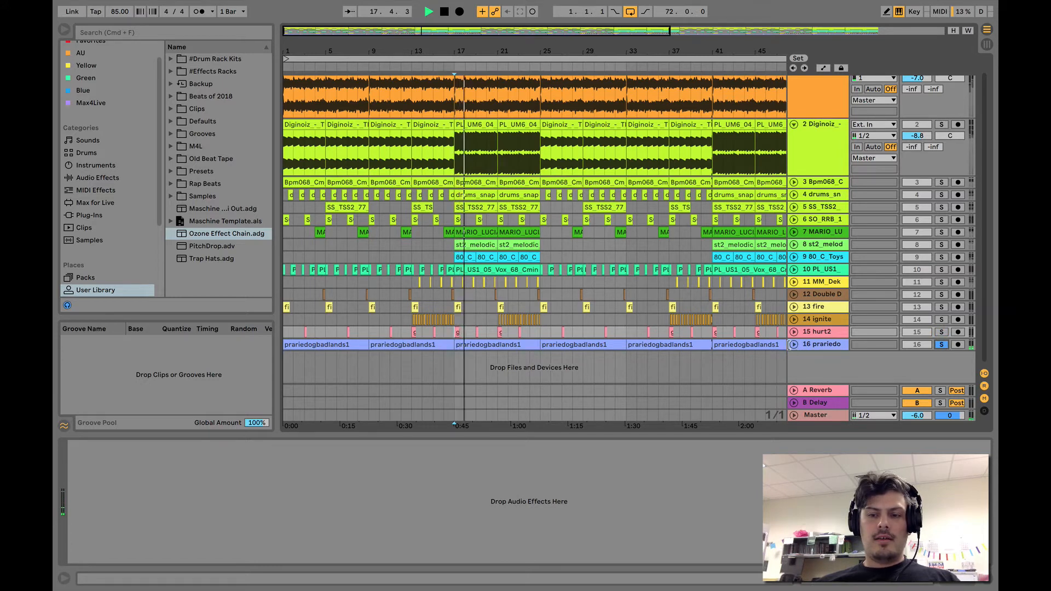
left_click(793, 344)
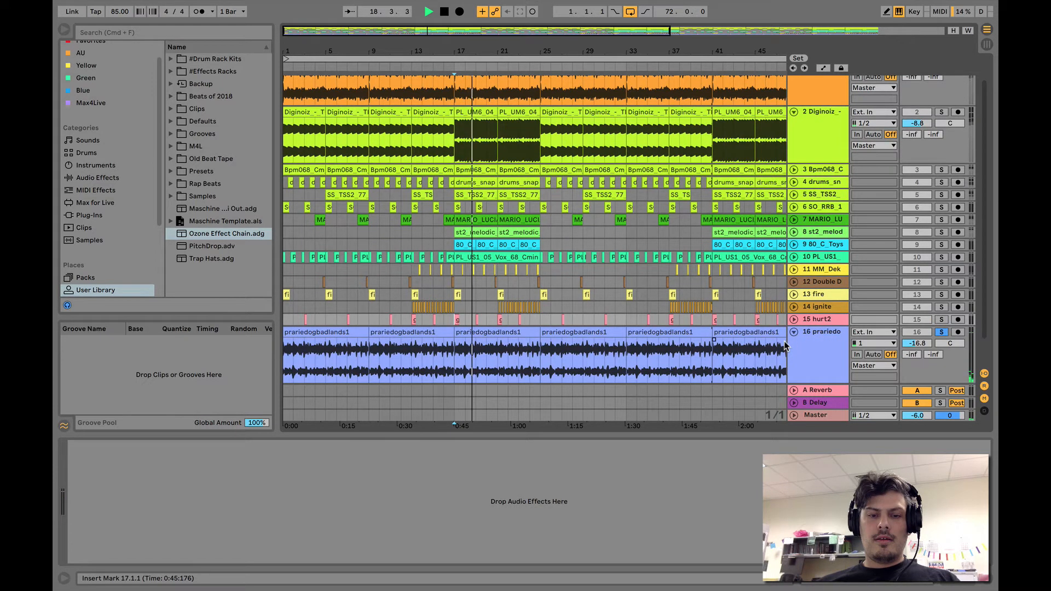
left_click(819, 333)
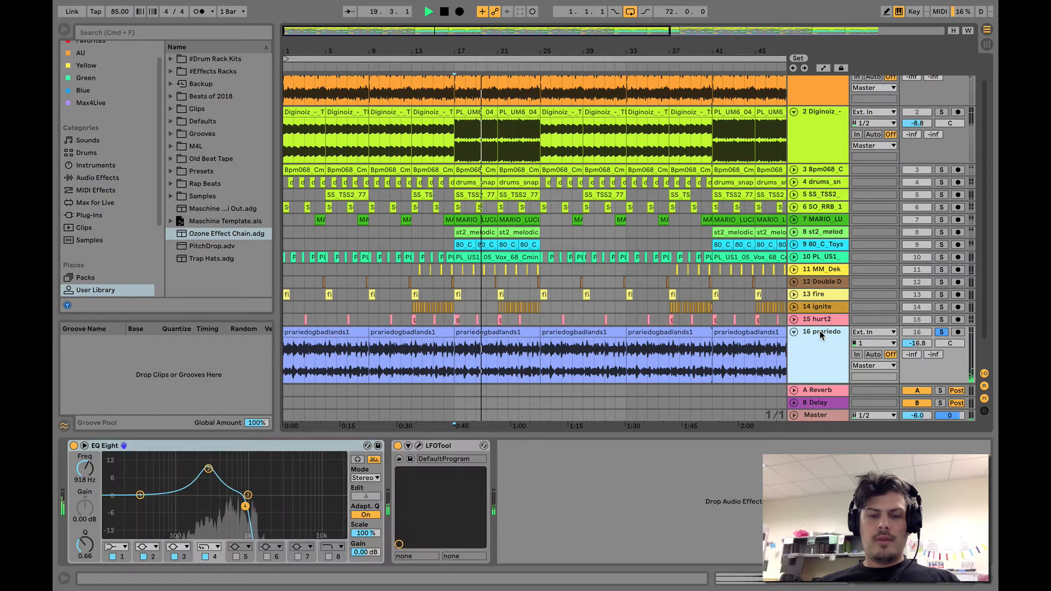
- Compare track 16 with its EQ Eight and LFOTool bypassed, re-enable both devices, and end the track's solo
left_click(74, 446)
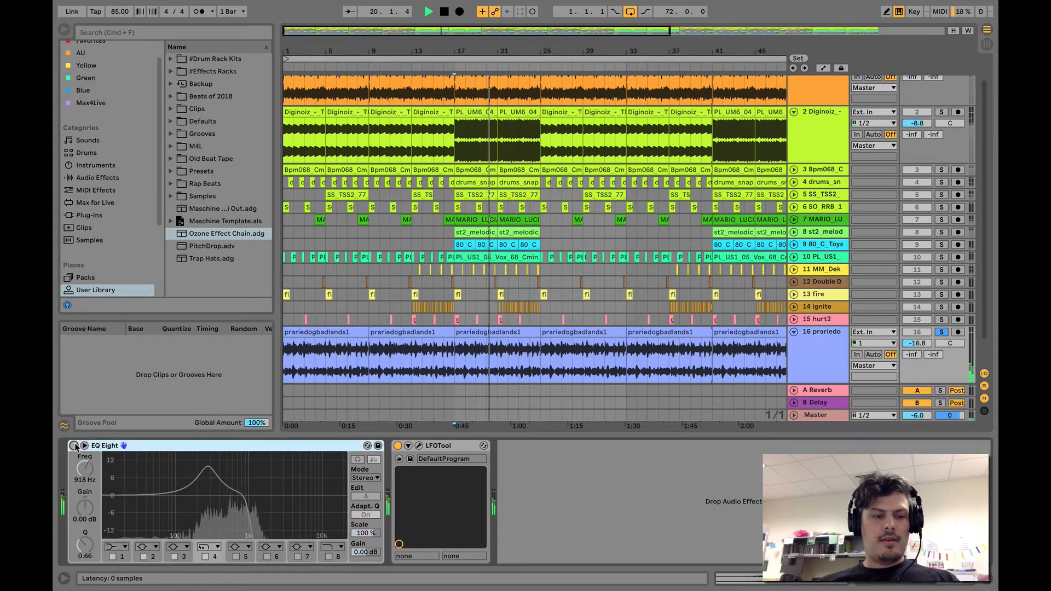
left_click(398, 446)
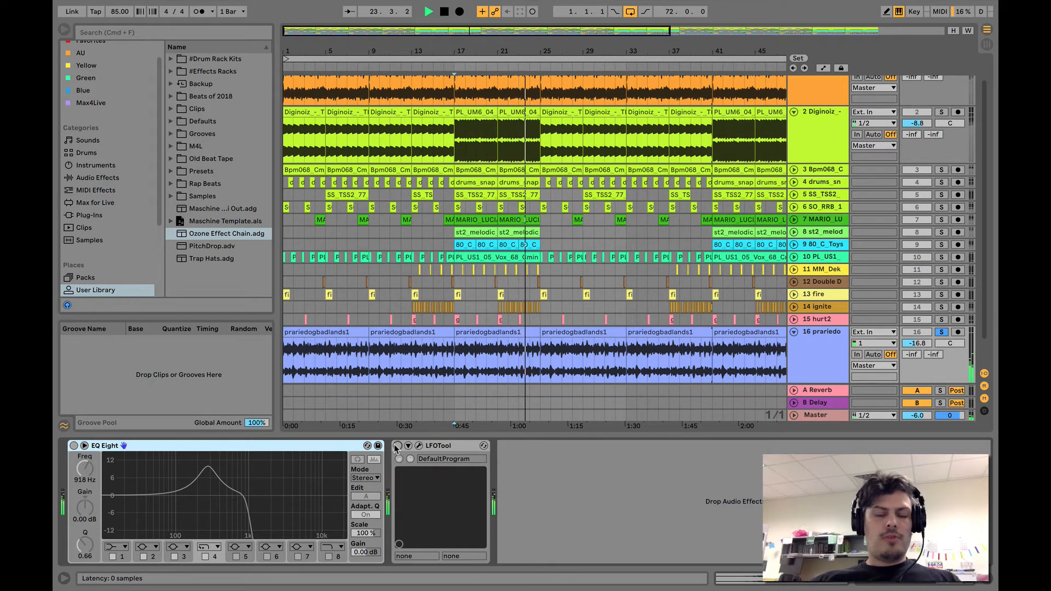
left_click(398, 445)
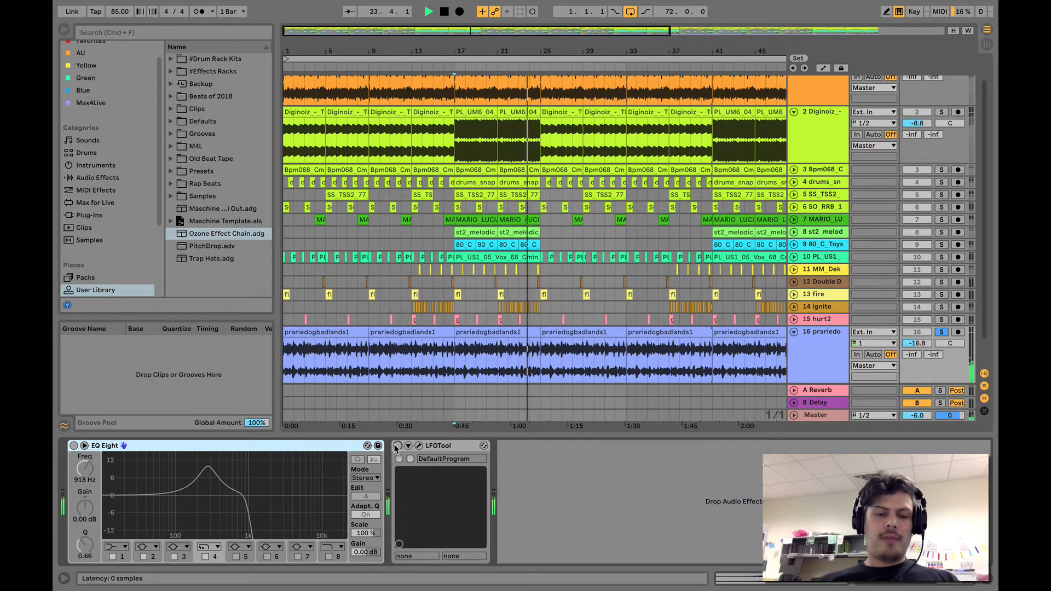
left_click(73, 446)
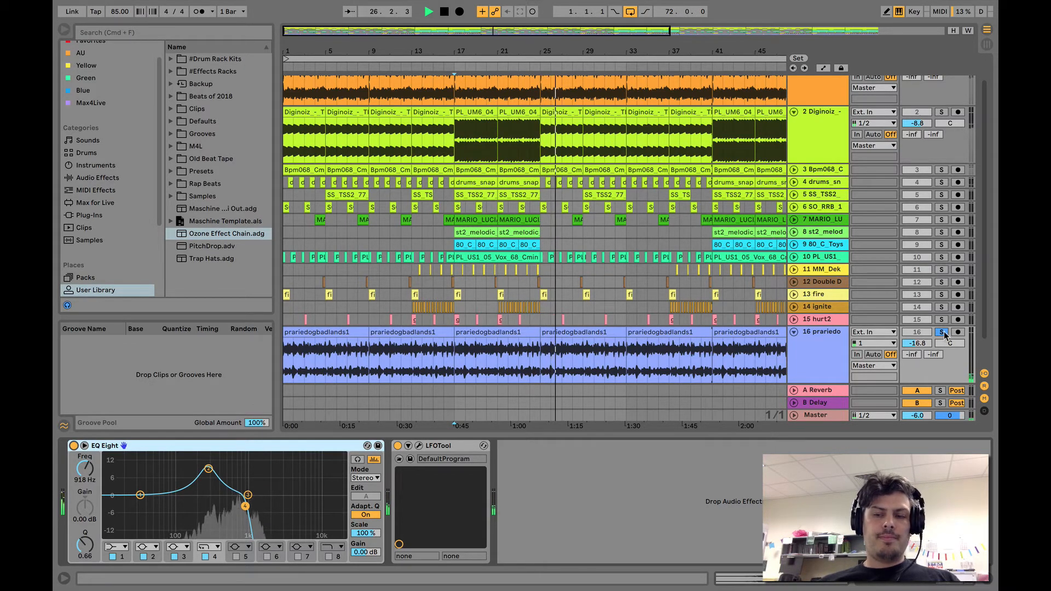
key("Up")
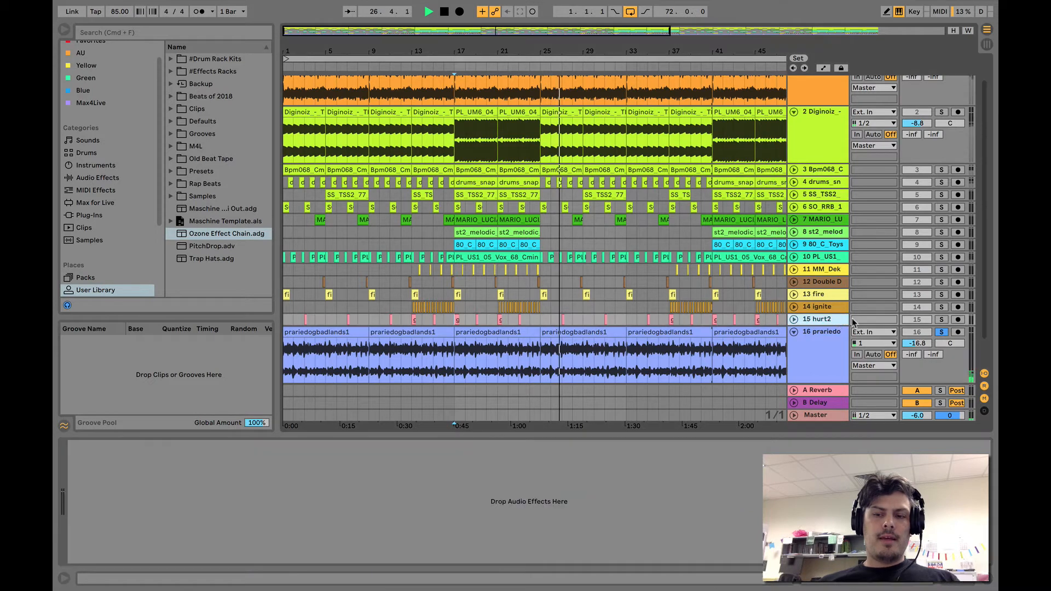
left_click(941, 333)
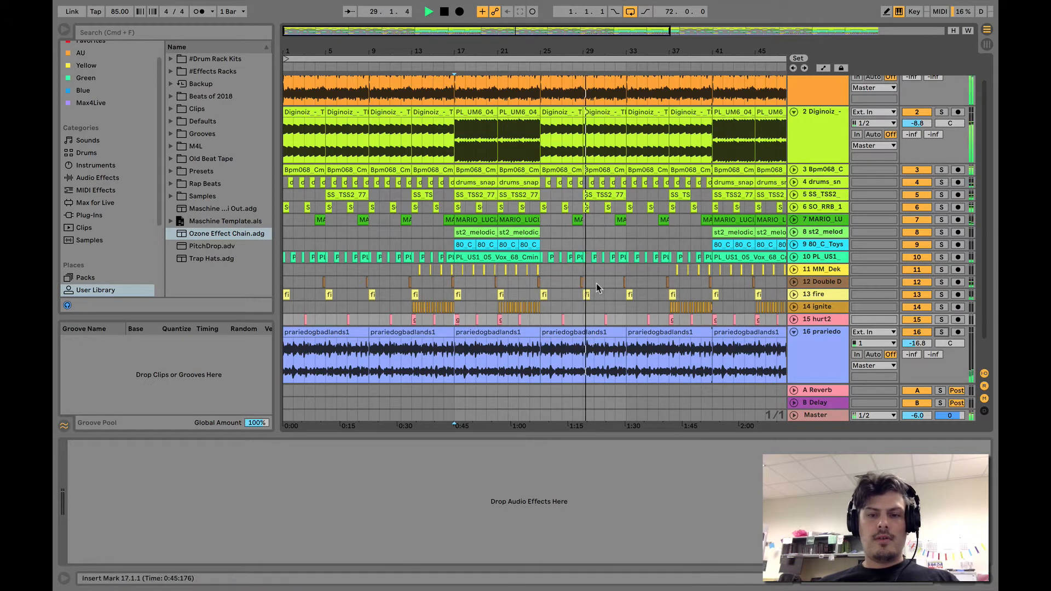
- Listen to track 10 PL_US1 in solo and return to the full mix
left_click(942, 258)
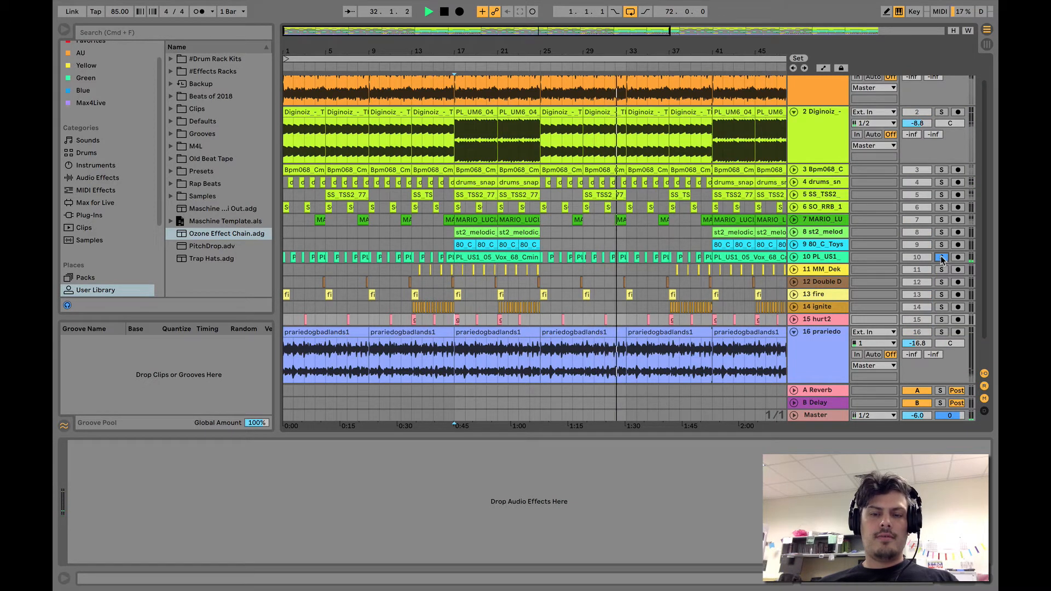
left_click(816, 257)
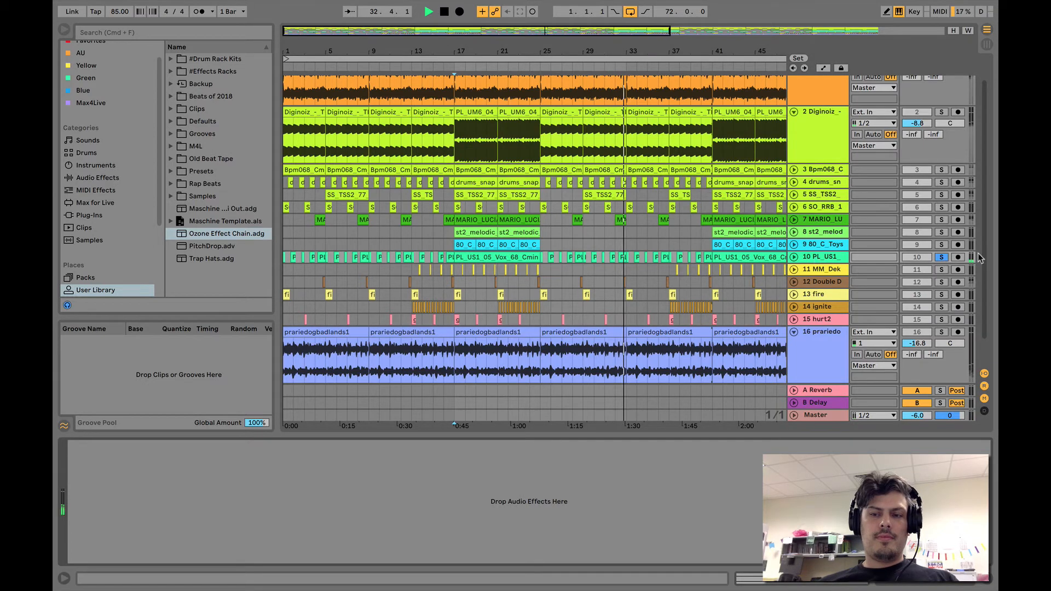
left_click(941, 257)
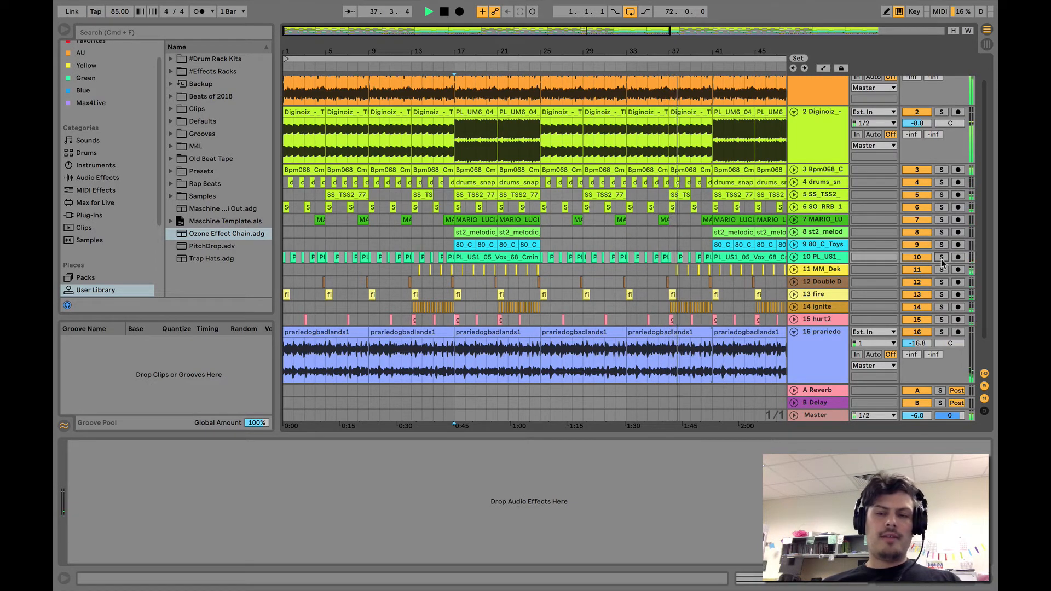
- Show track 7's EQ Eight during the full mix, stop playback, and place the insert marker at bar 41 on track 8
scroll(754, 269, "right", 5)
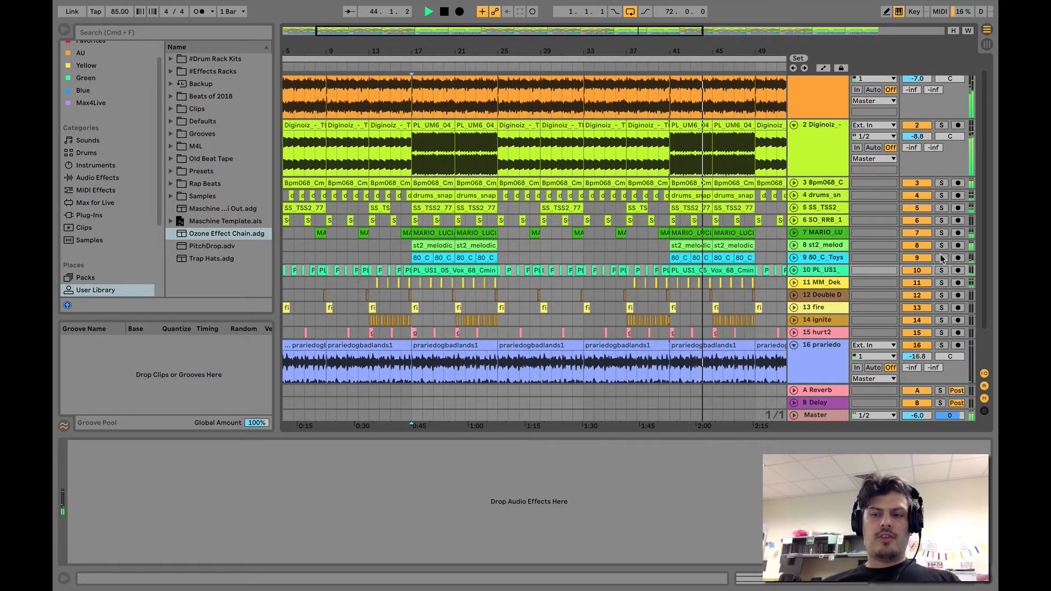
left_click(941, 236)
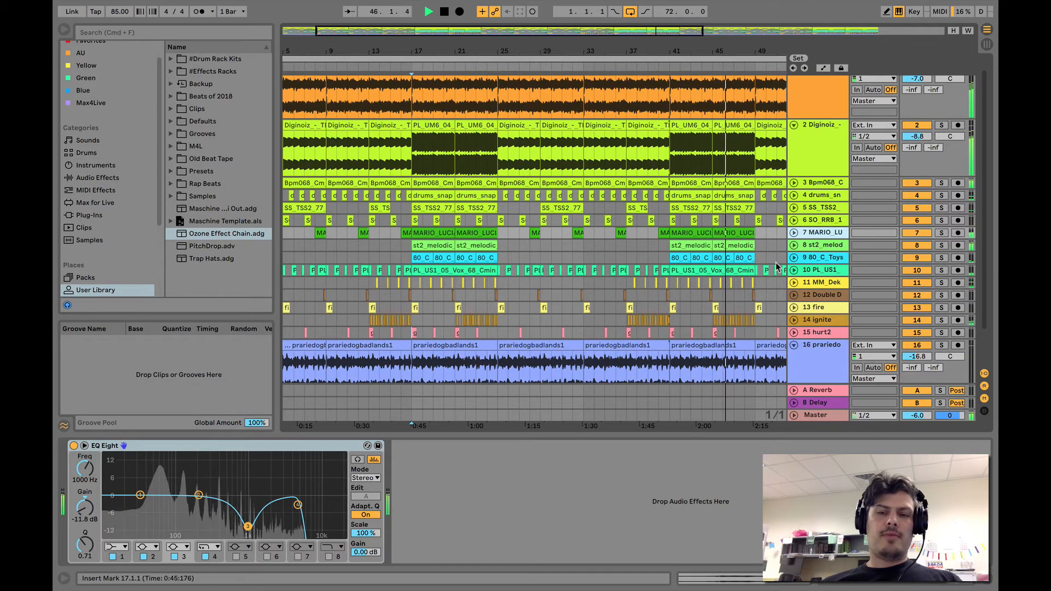
key("space")
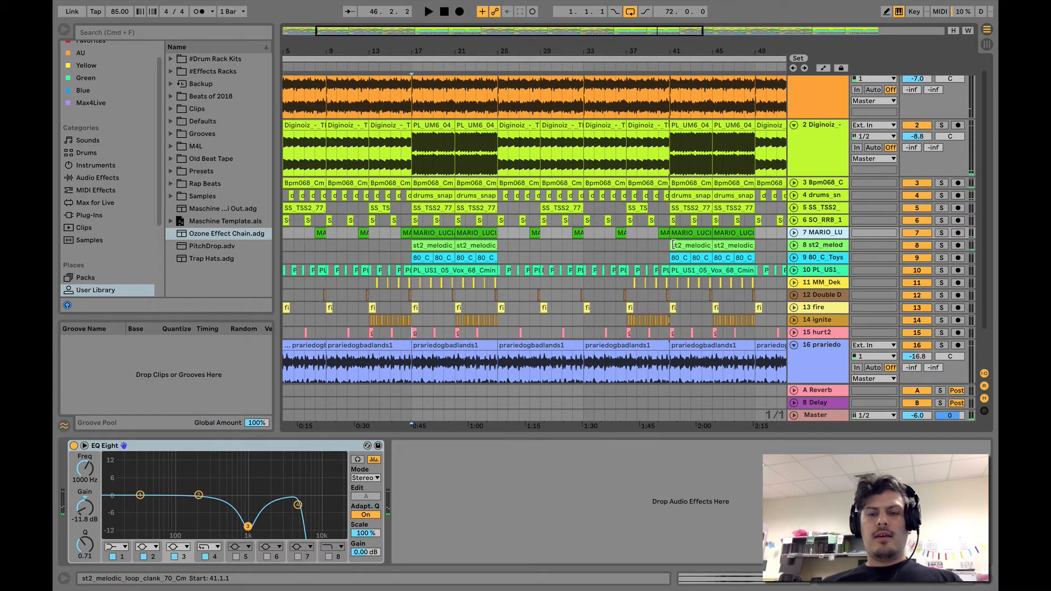
left_click(668, 249)
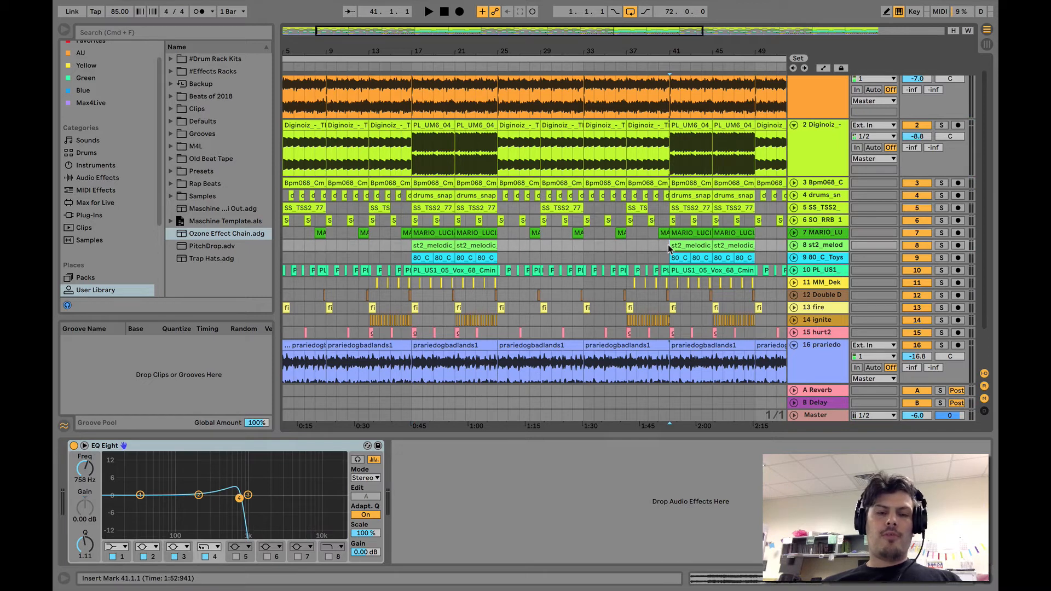
- Examine the device chains of tracks 5 through 9 one after another
left_click(818, 238)
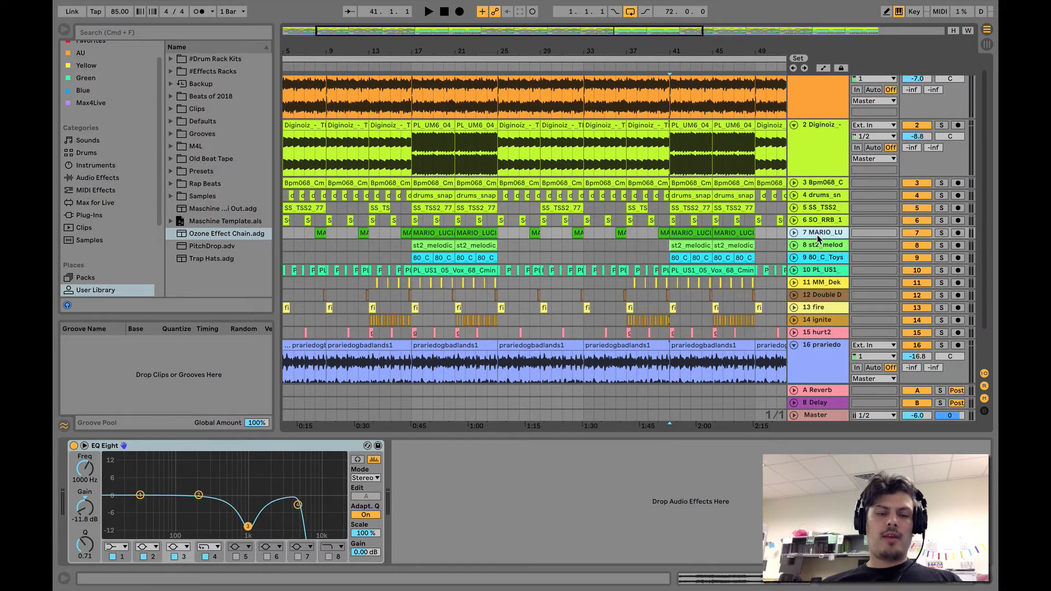
left_click(823, 247)
key("Down")
key("Down")
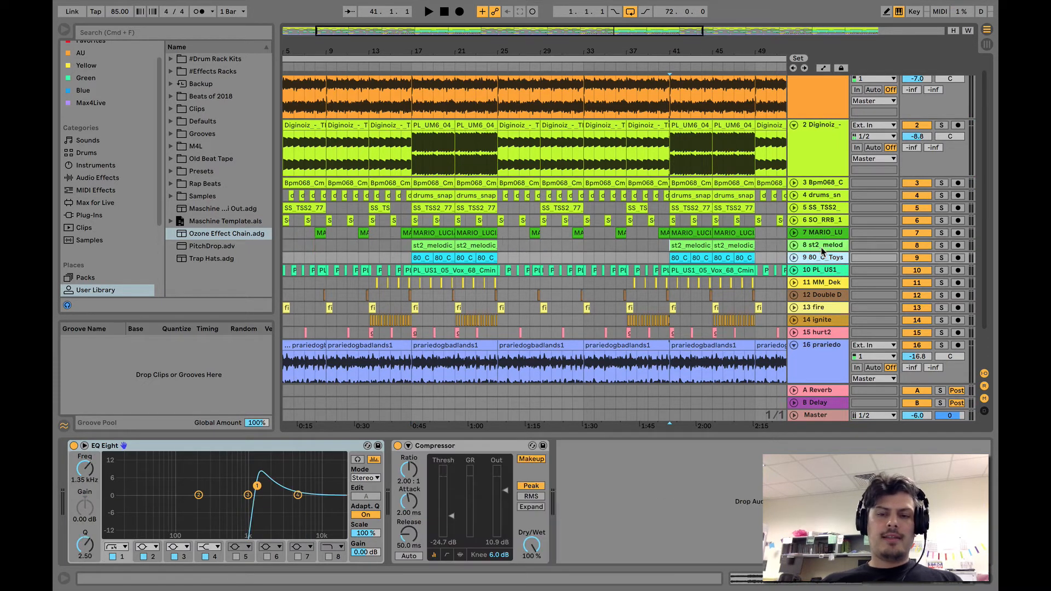
key("Up")
key("Up")
key("Up")
key("Up")
key("Up")
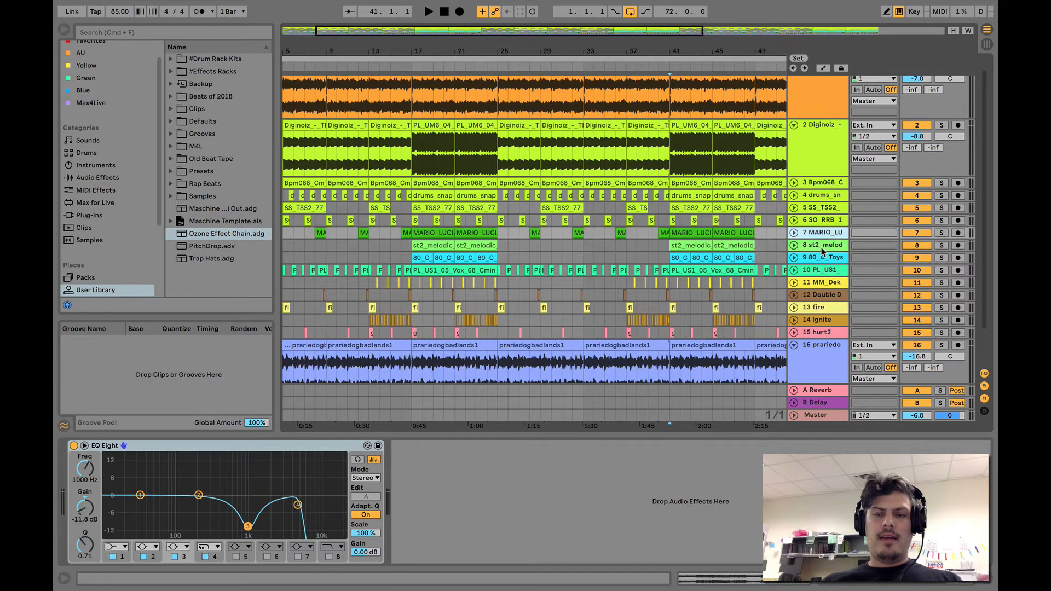
key("Up")
key("Down")
key("Down")
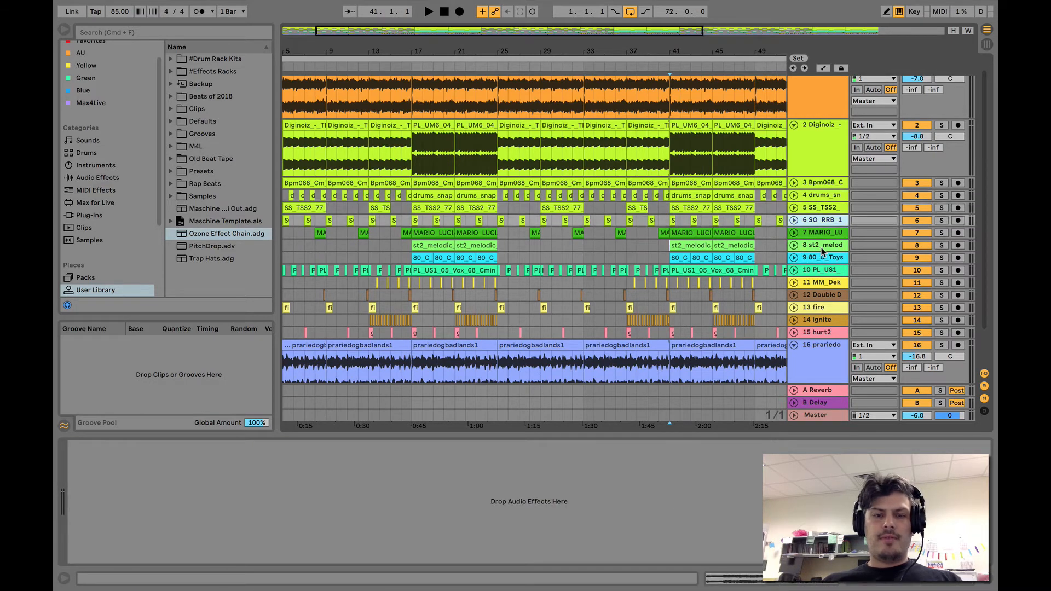
key("Up")
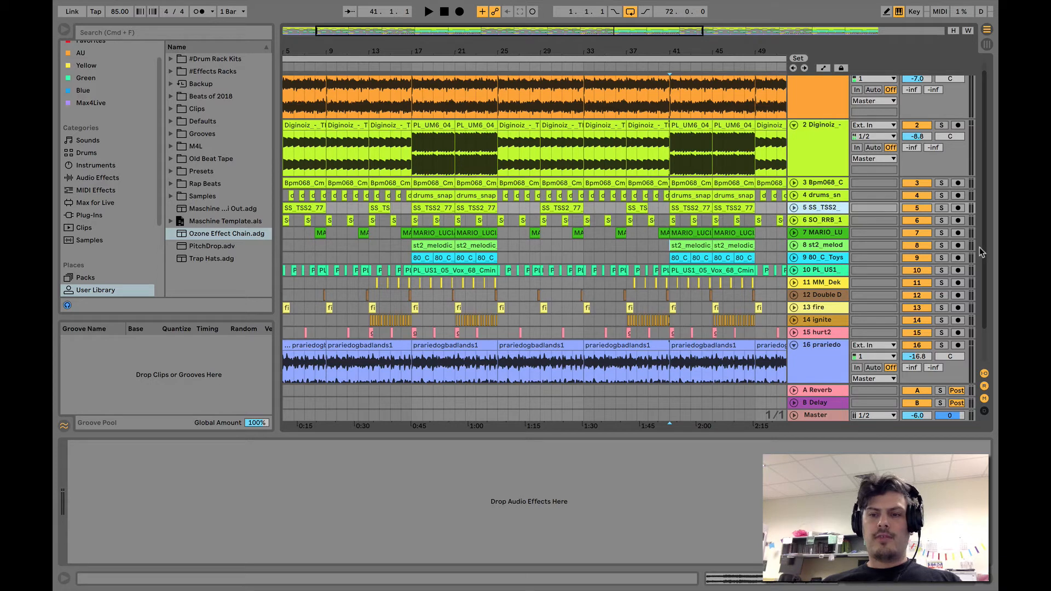
- Listen to tracks 5 and 7 in solo from bar 41, stop playback, and show track 7's EQ Eight
left_click(942, 208)
key("space")
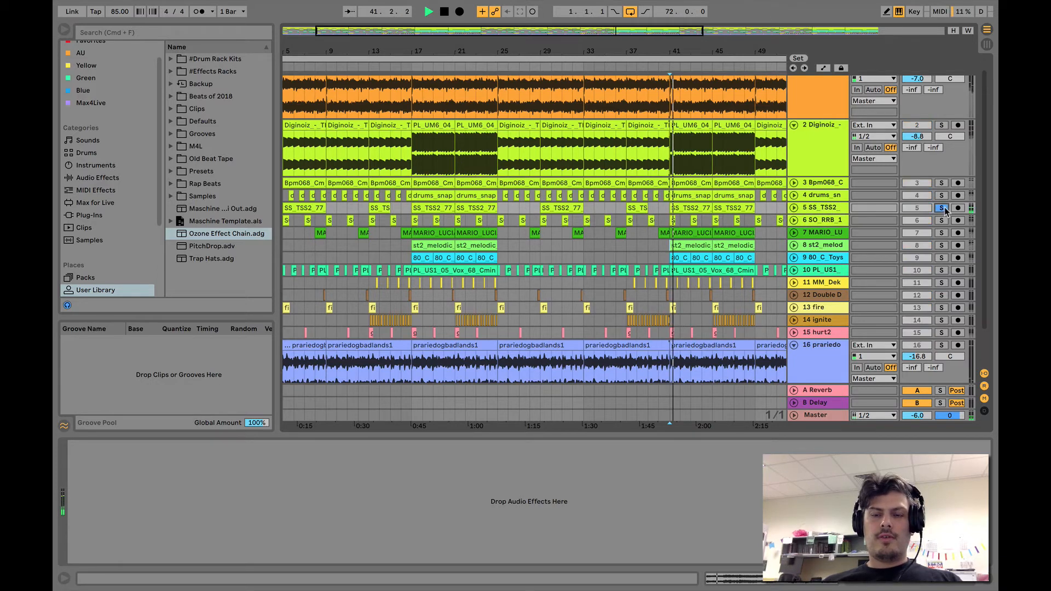
left_click(941, 232)
key("space")
key("space")
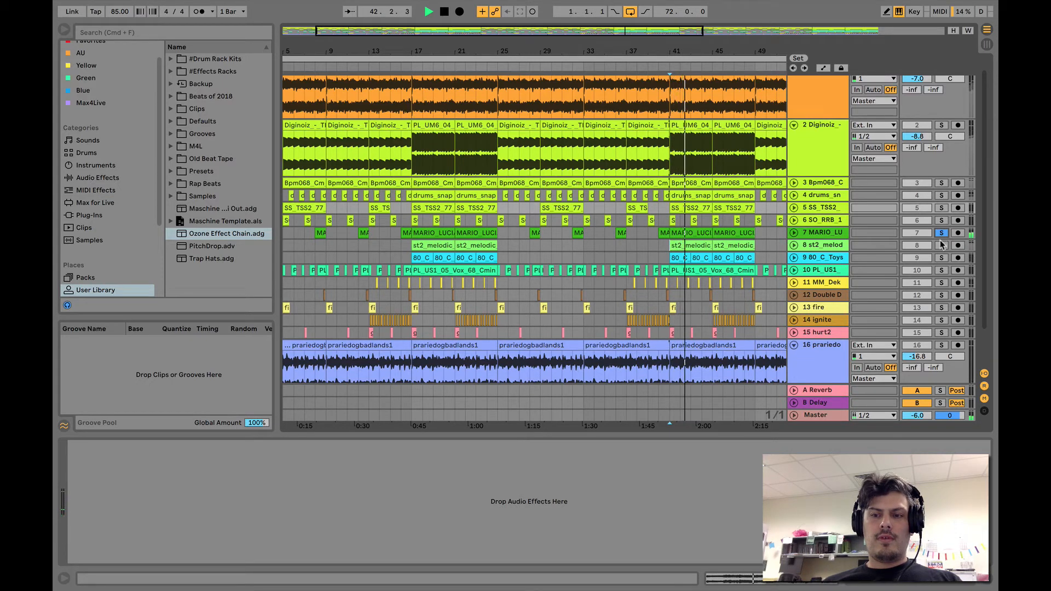
key("space")
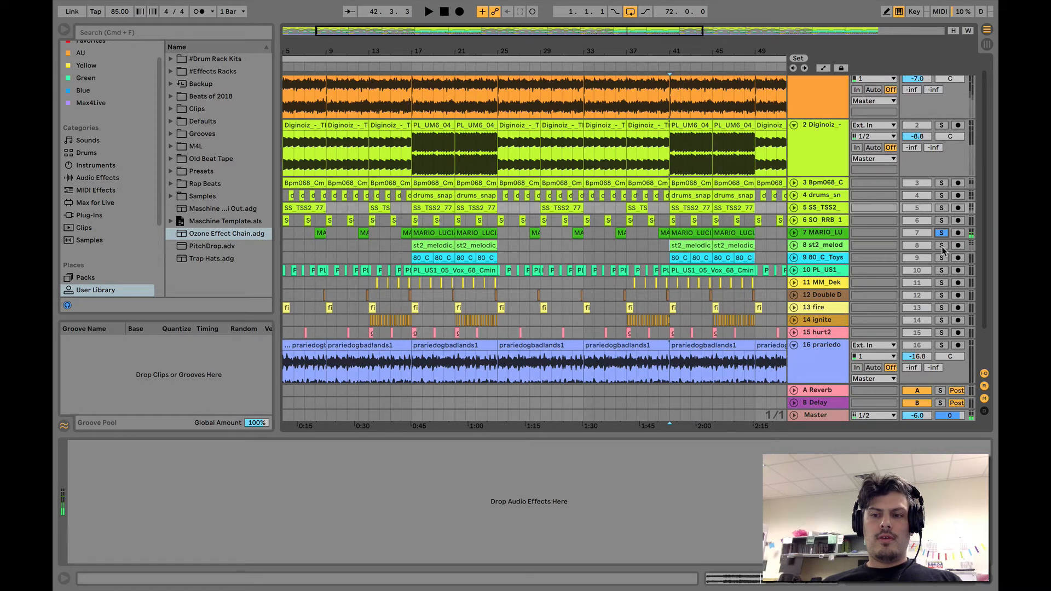
left_click(832, 237)
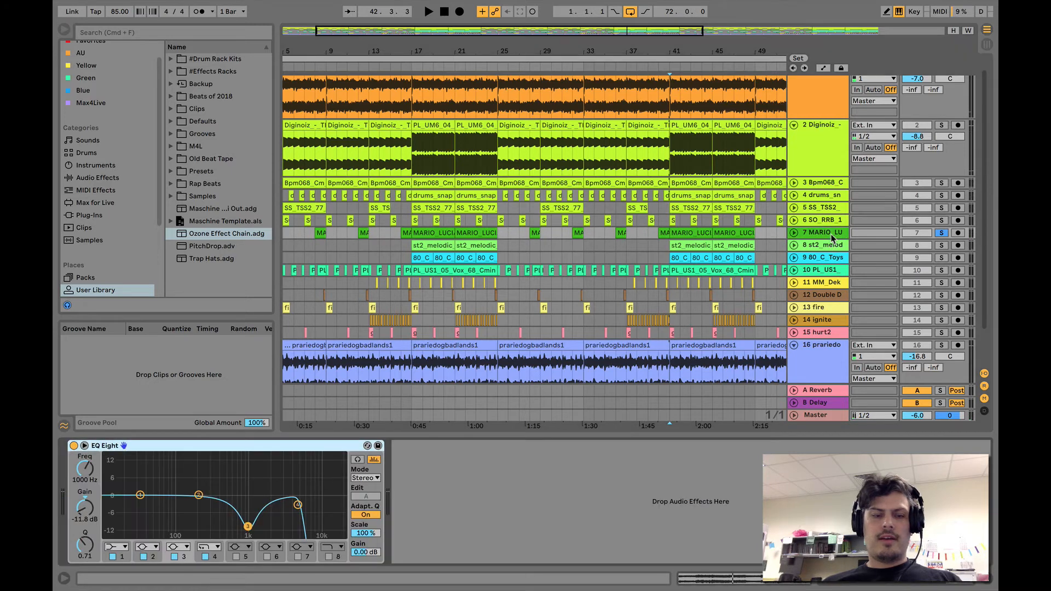
- Listen to track 8 st2_melod and track 9 80_C_Toys in solo from bar 41, one after the other
left_click(941, 246)
key("space")
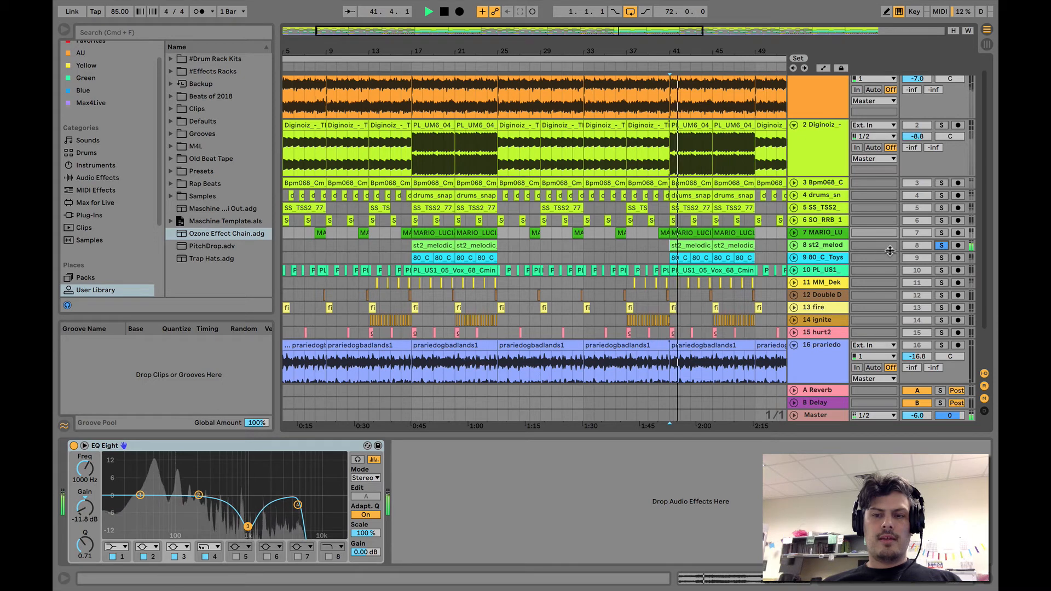
left_click(942, 258)
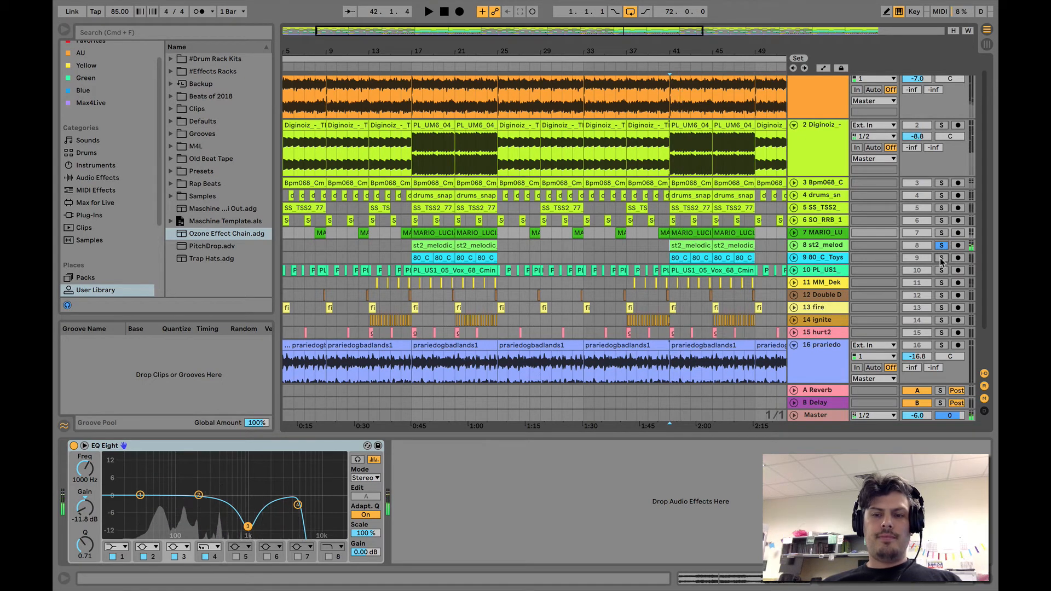
key("space")
key("space")
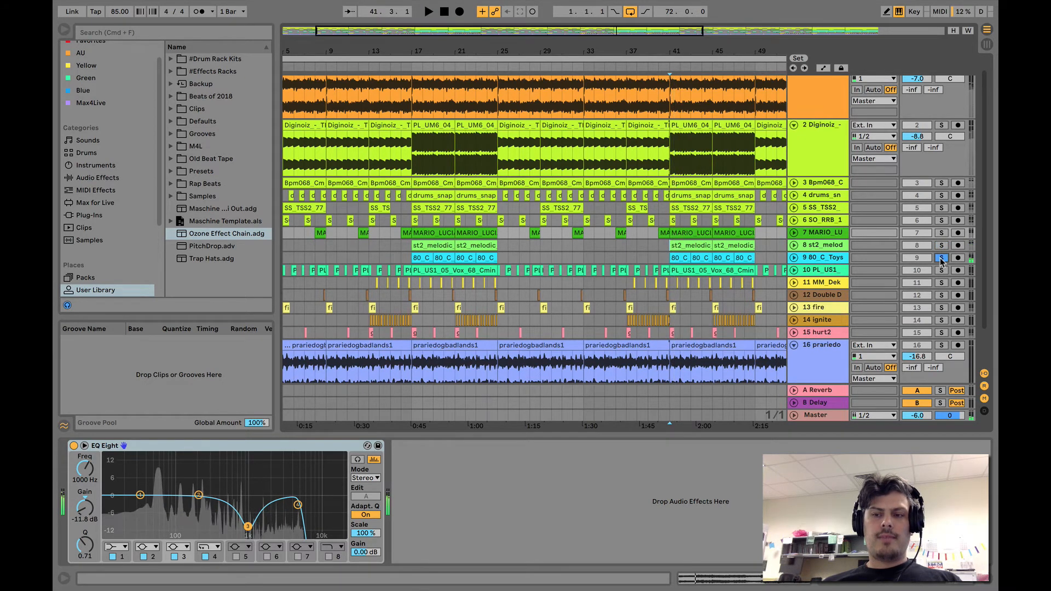
key("space")
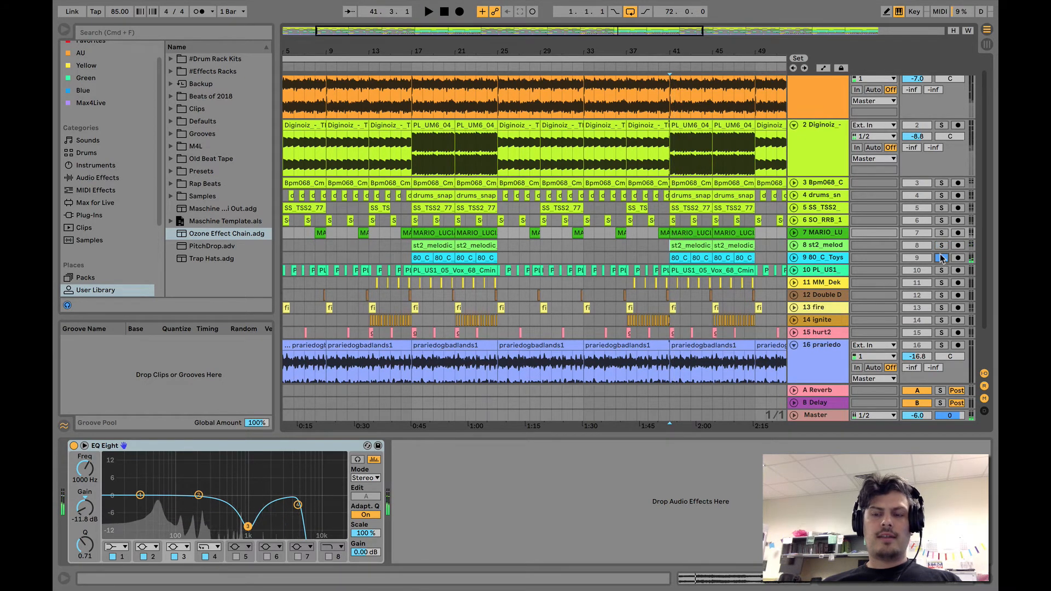
- Examine the device chains of tracks 7 through 9 and end track 9's solo
left_click(820, 236)
key("Down")
key("Down")
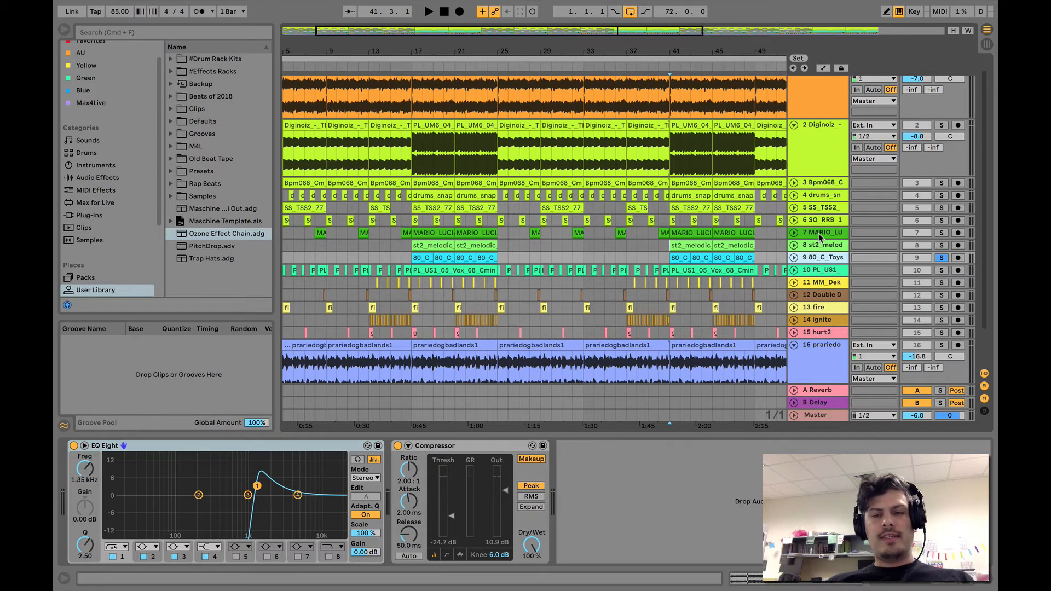
left_click(942, 258)
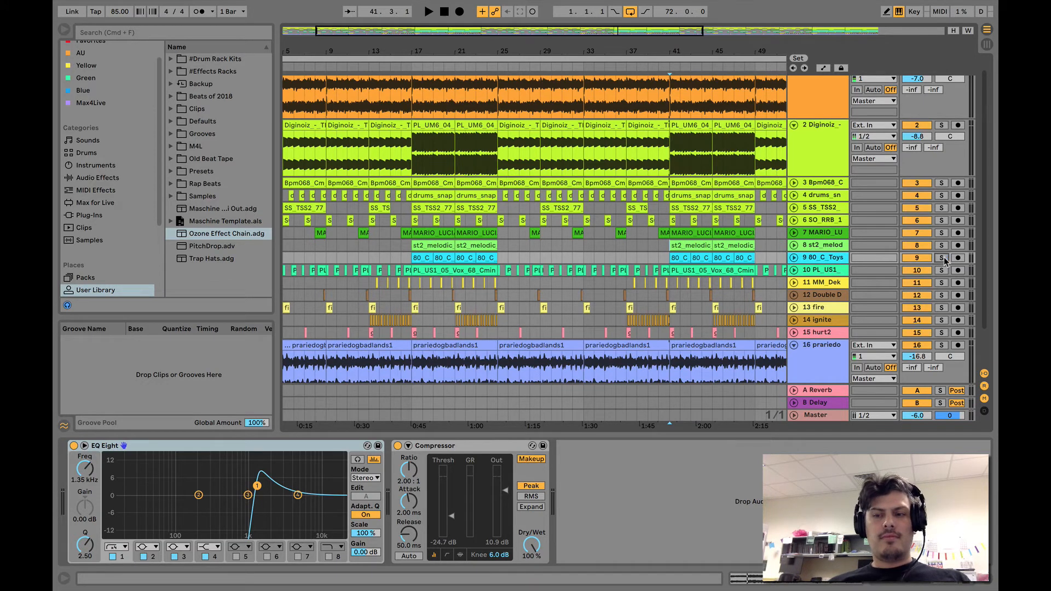
- Play the full mix from bar 41, stop it, and return the song position to the start
key("space")
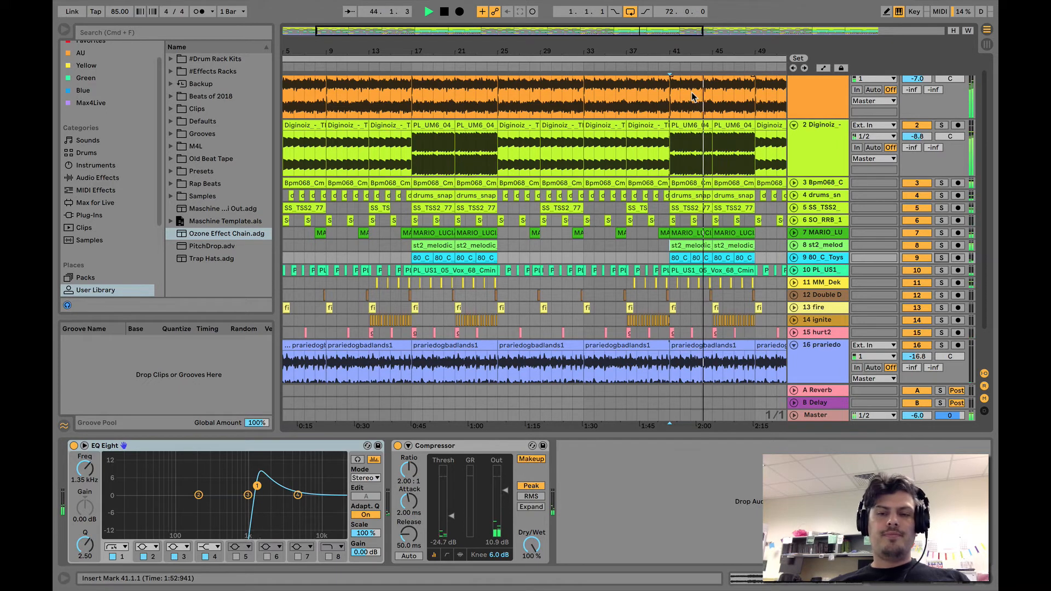
mouse_move(438, 10)
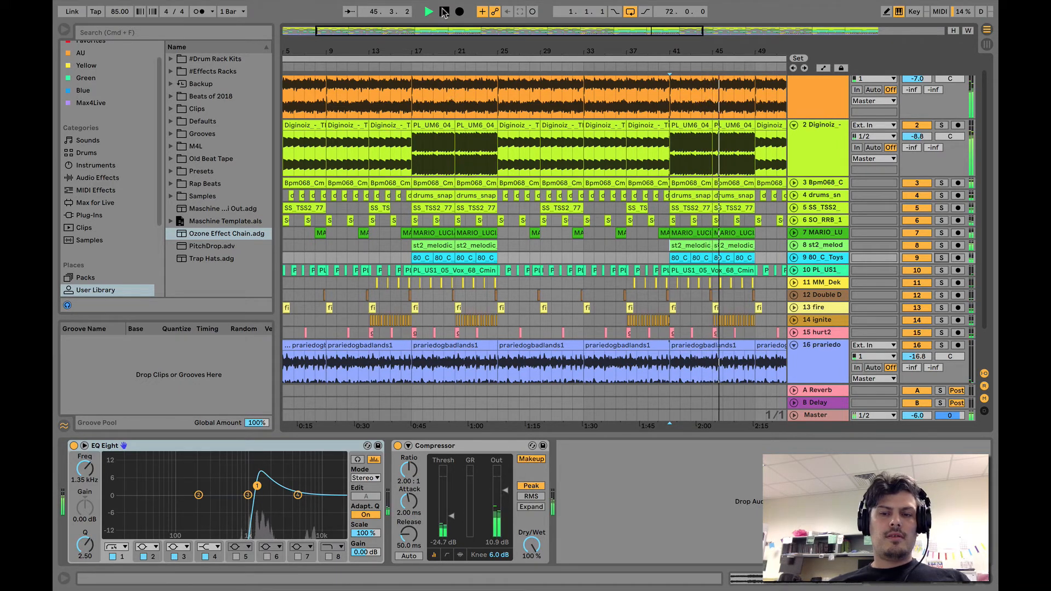
double_click(443, 12)
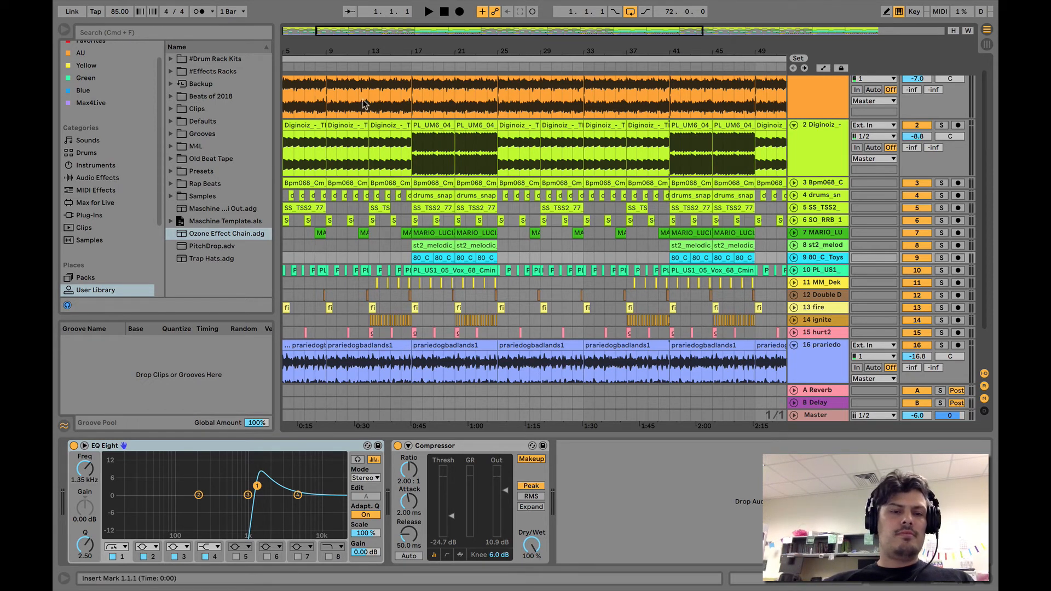
- Place the insert marker at bar 5 on track 1 and collapse all tracks to show the arrangement from its beginning
left_click(289, 109)
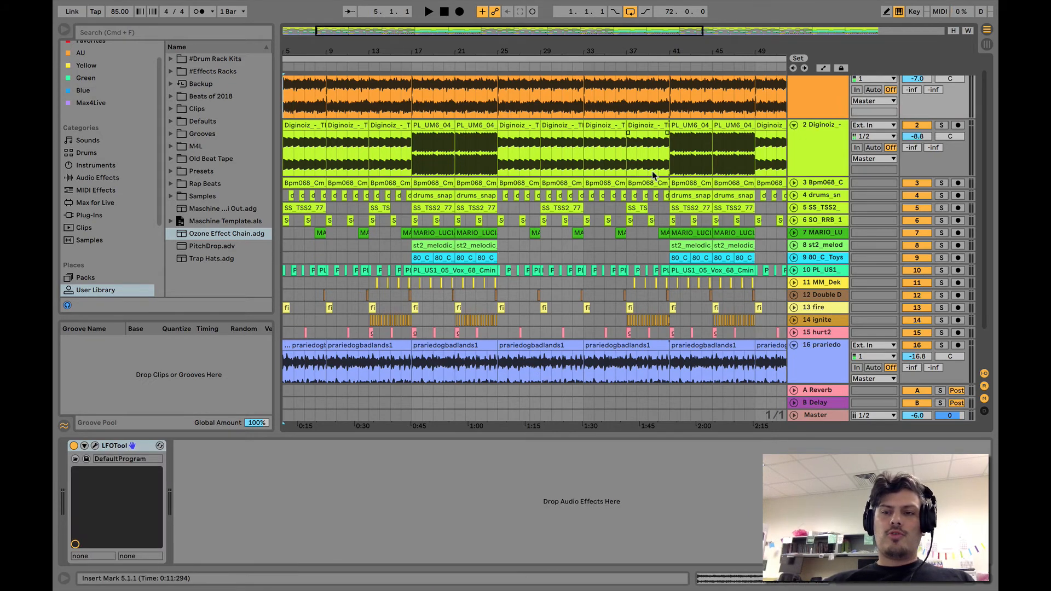
left_click(793, 125, "alt")
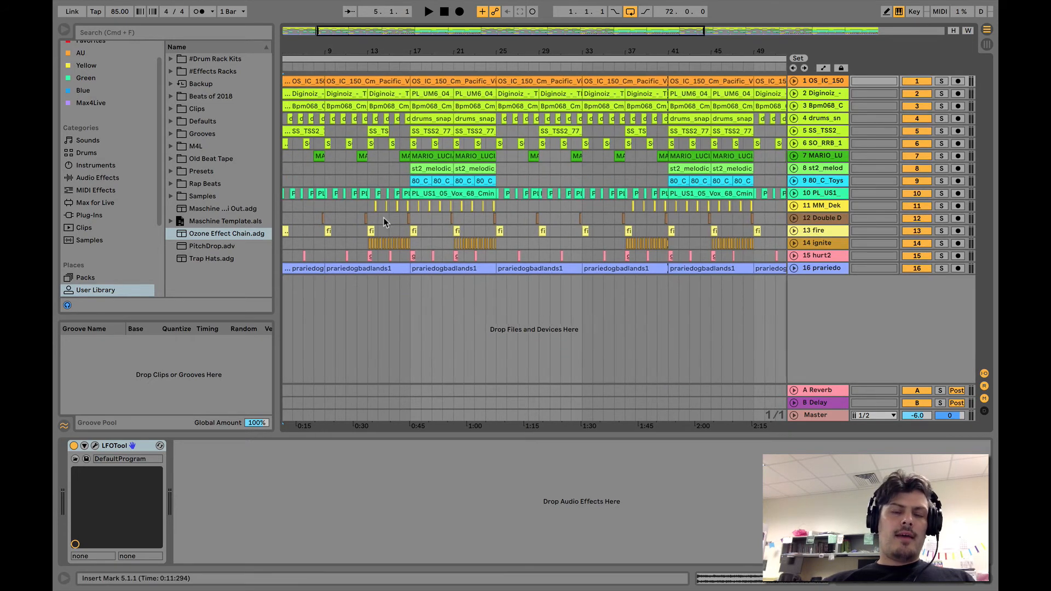
scroll(350, 181, "left", 4)
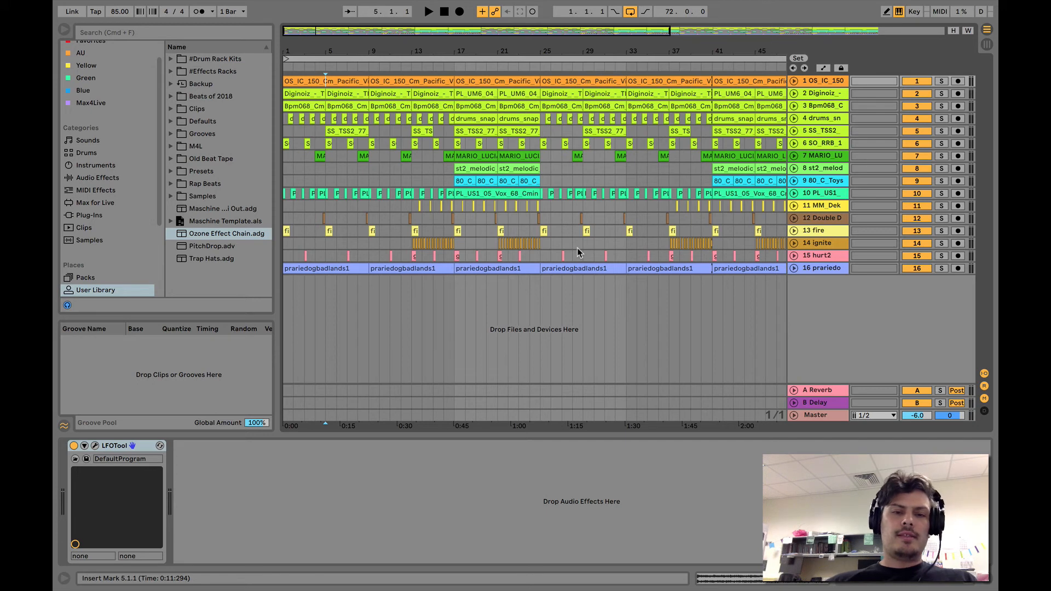
- Point out the start of the section at bar 17 by placing the insert marker there on several tracks
left_click(452, 185)
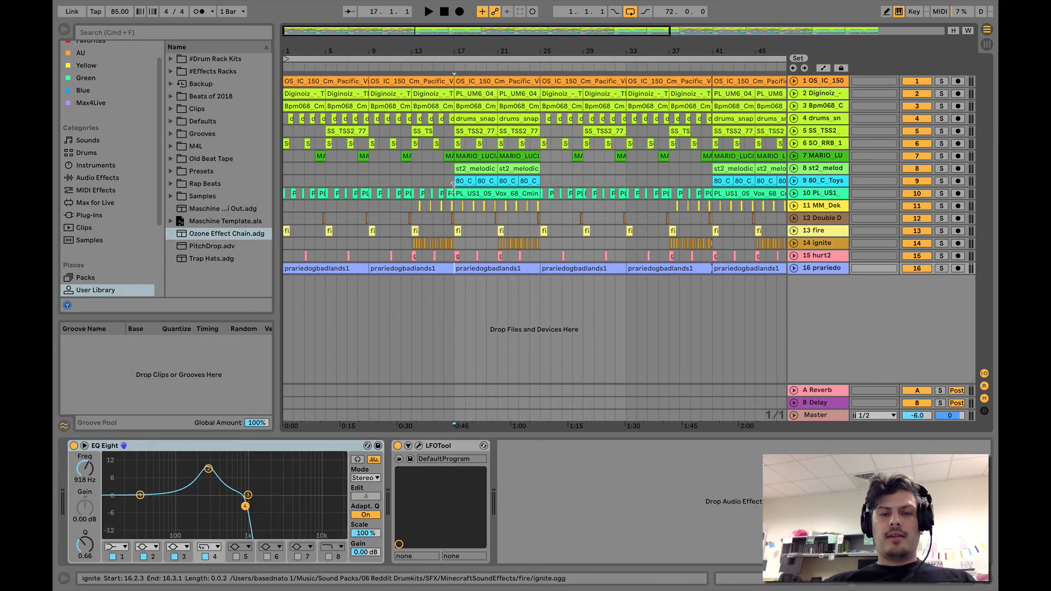
left_click(450, 167)
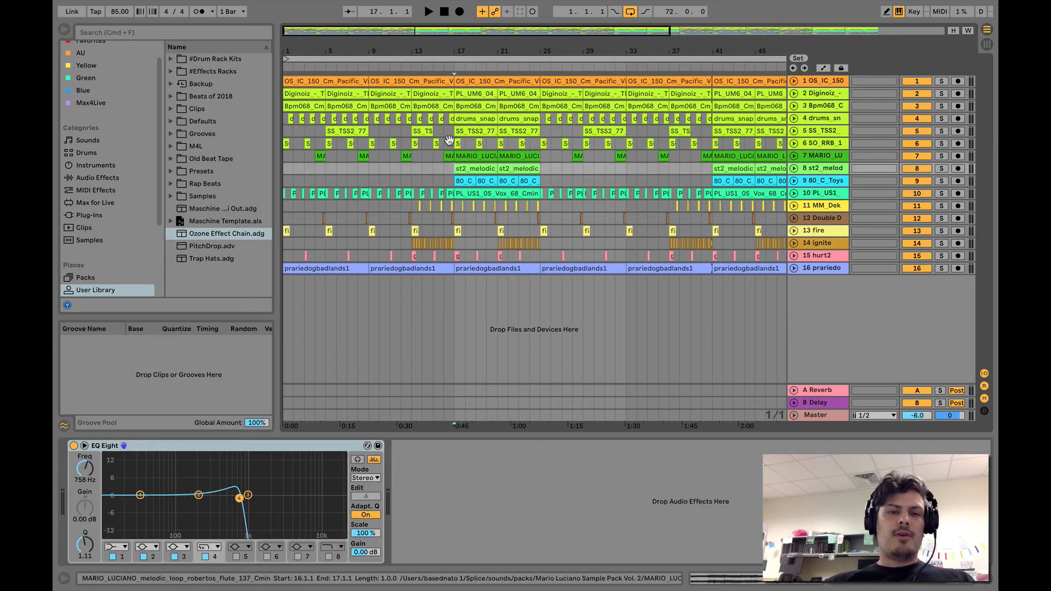
left_click(452, 133)
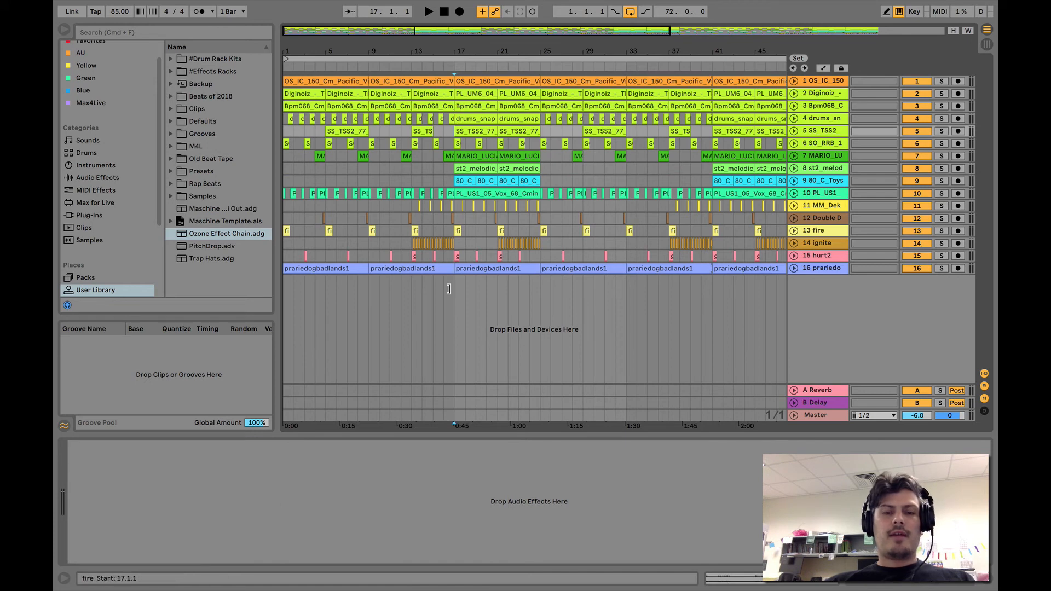
left_click(452, 306)
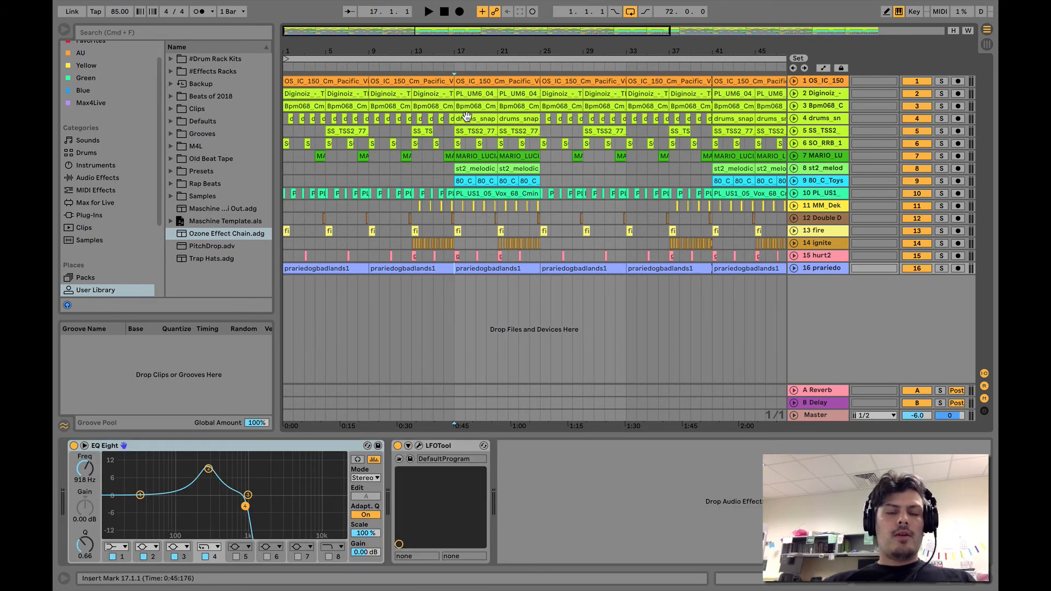
- Play the full mix from bar 1 through to about bar 27, stop it, and show more of the arrangement
left_click(283, 168)
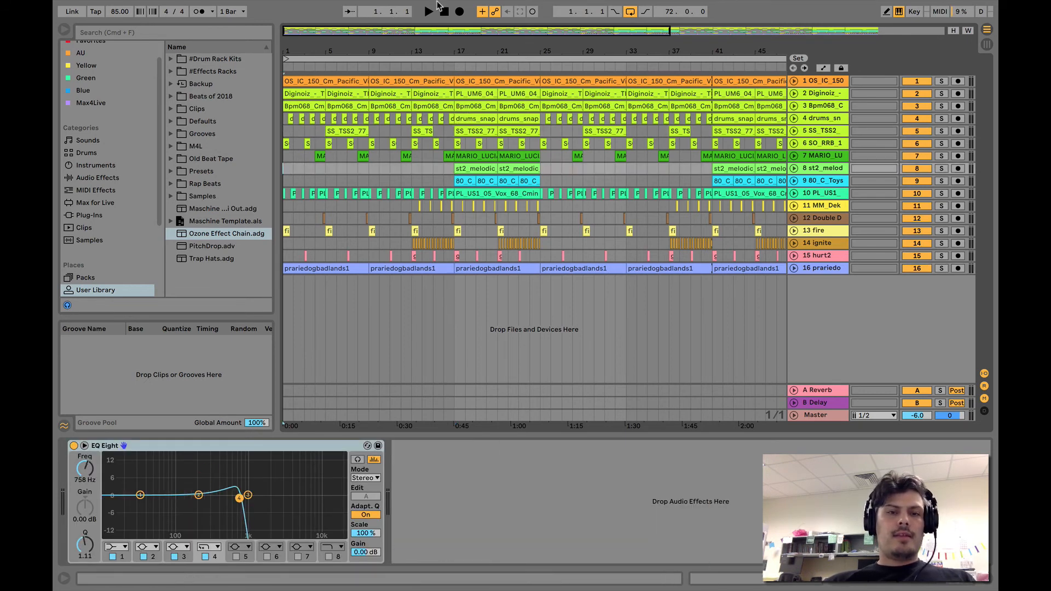
mouse_move(445, 12)
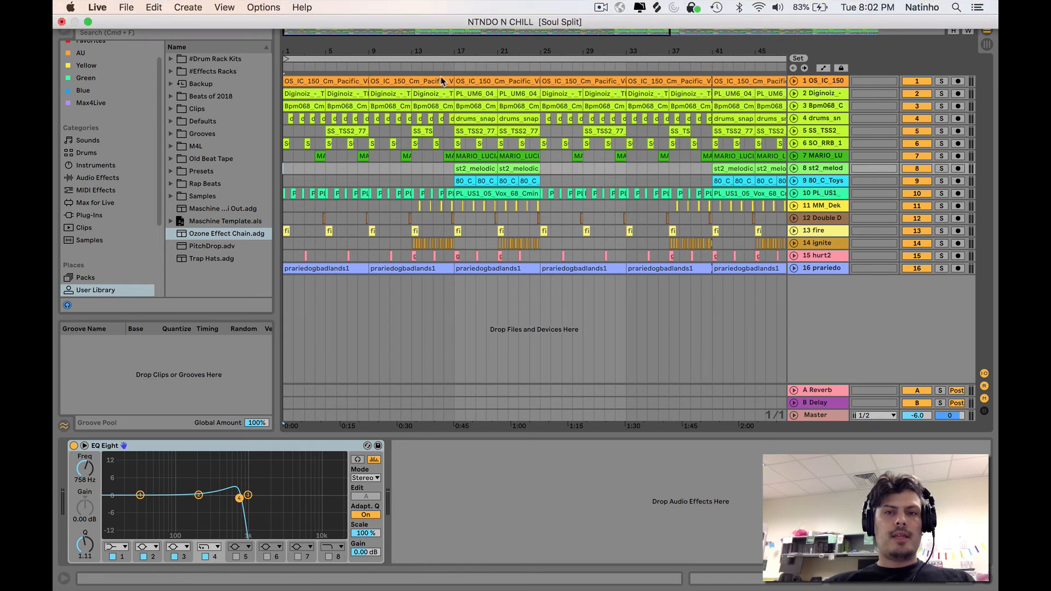
key("space")
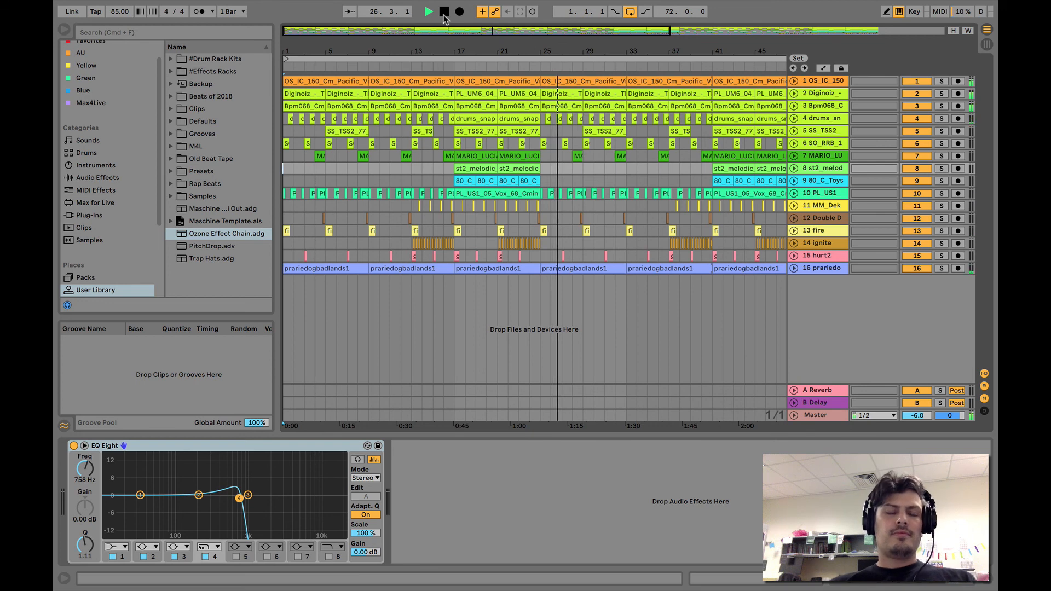
left_click(444, 14)
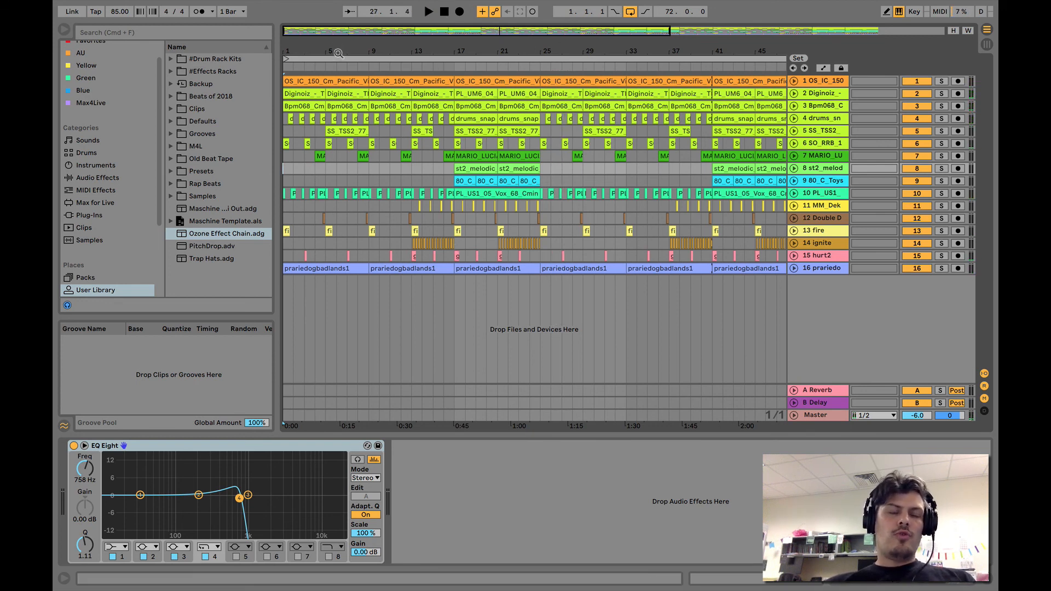
left_click_drag(340, 49, 324, 33)
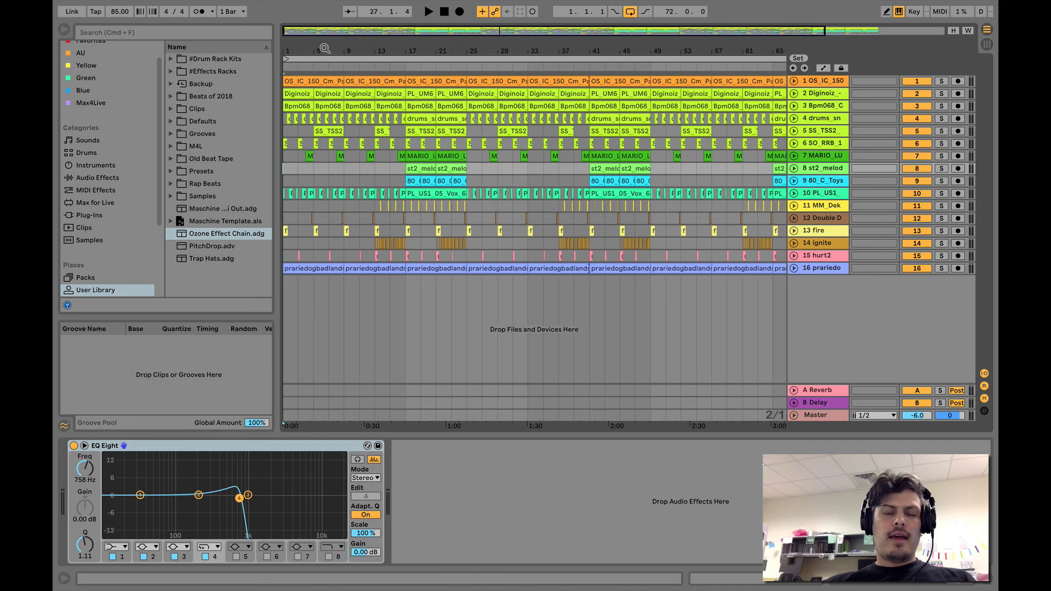